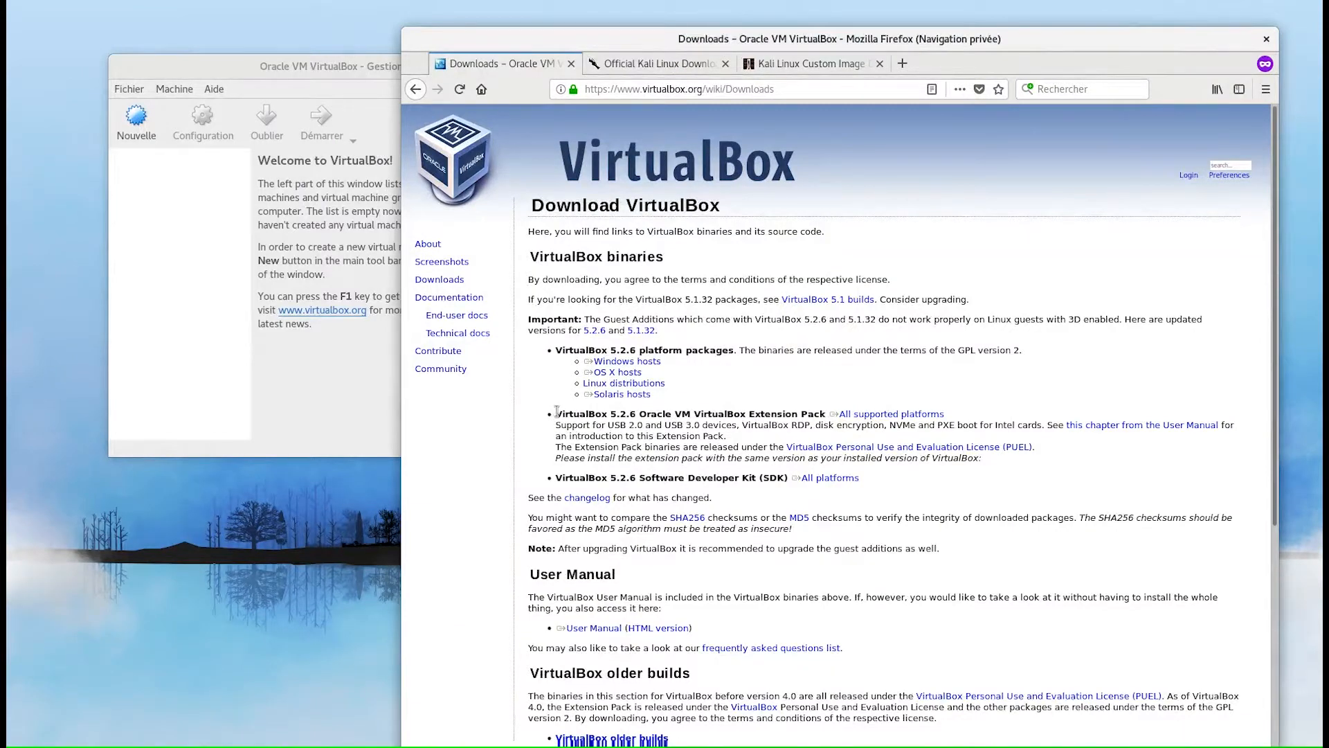
# - Highlight the VirtualBox 5.2.6 Extension Pack heading in Firefox, then bring up the VirtualBox manager
pyautogui.moveTo(556, 411); pyautogui.dragTo(823, 408)
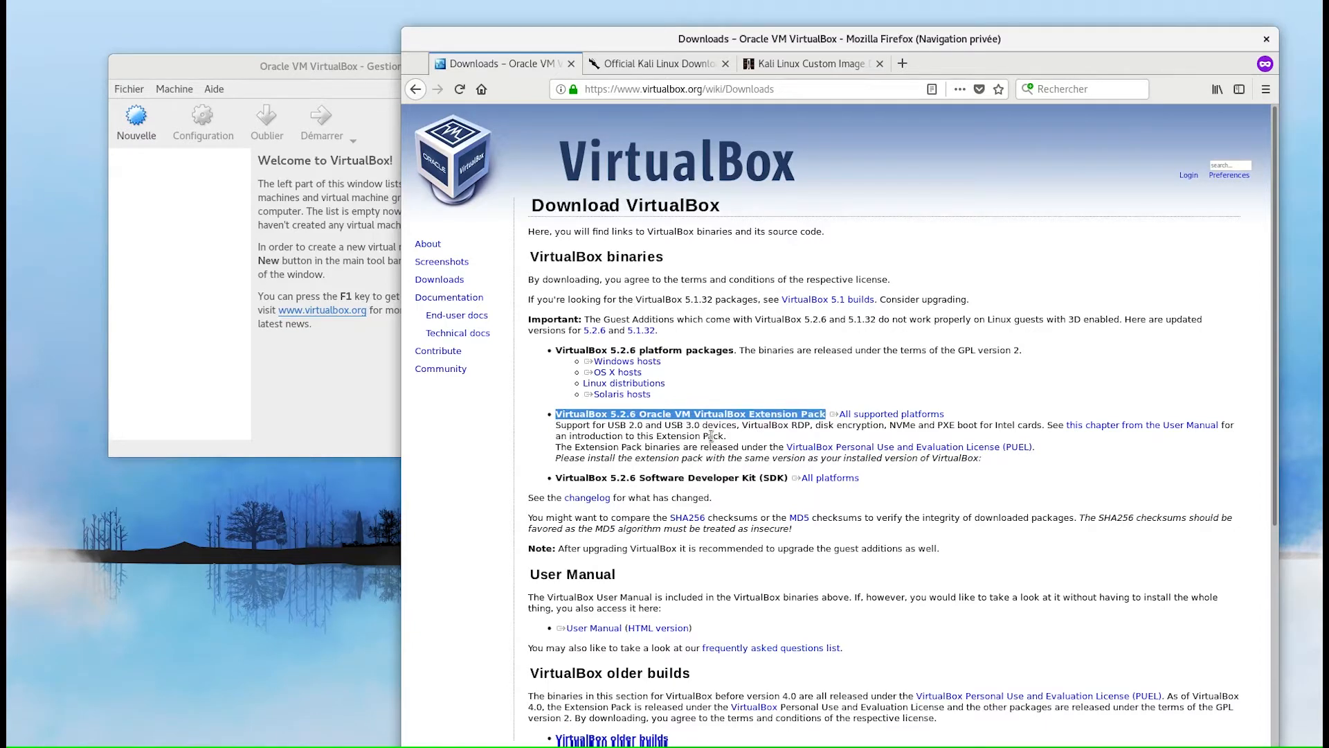
pyautogui.click(128, 92)
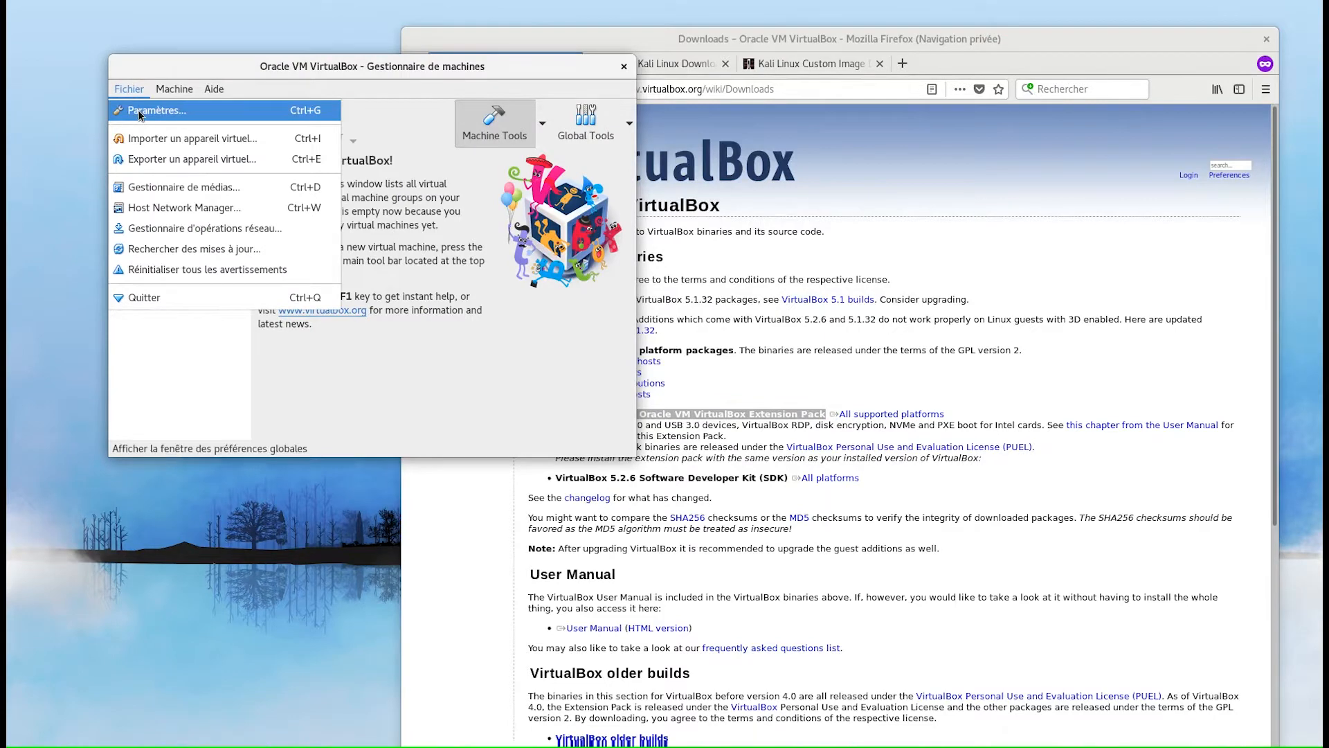
pyautogui.click(139, 114)
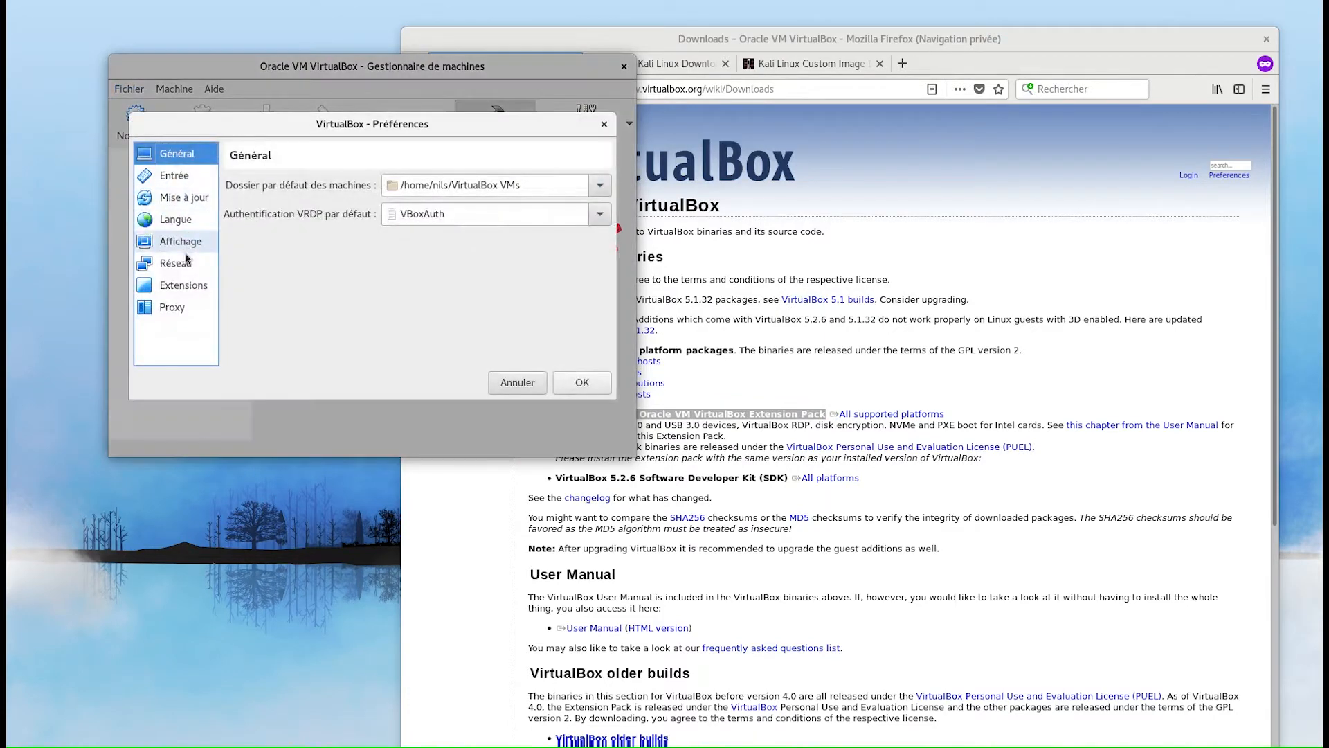
pyautogui.click(184, 284)
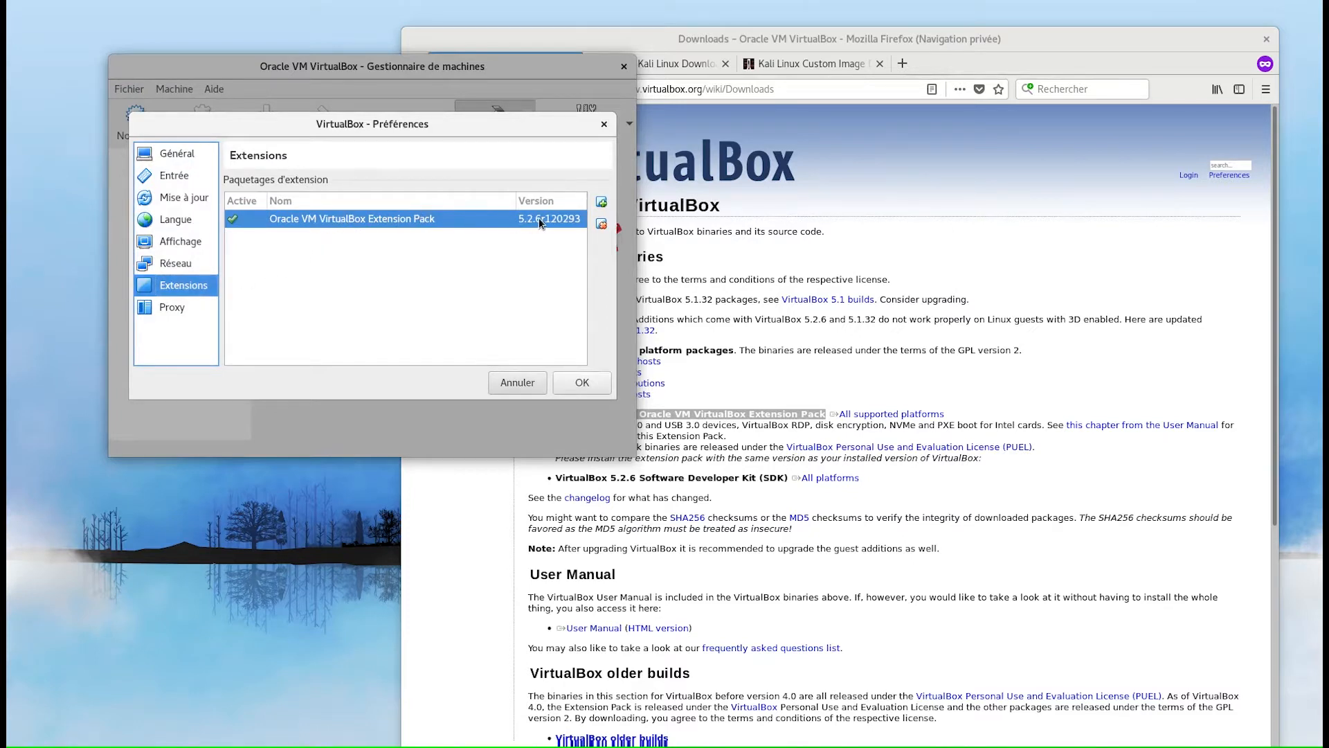
pyautogui.moveTo(236, 229)
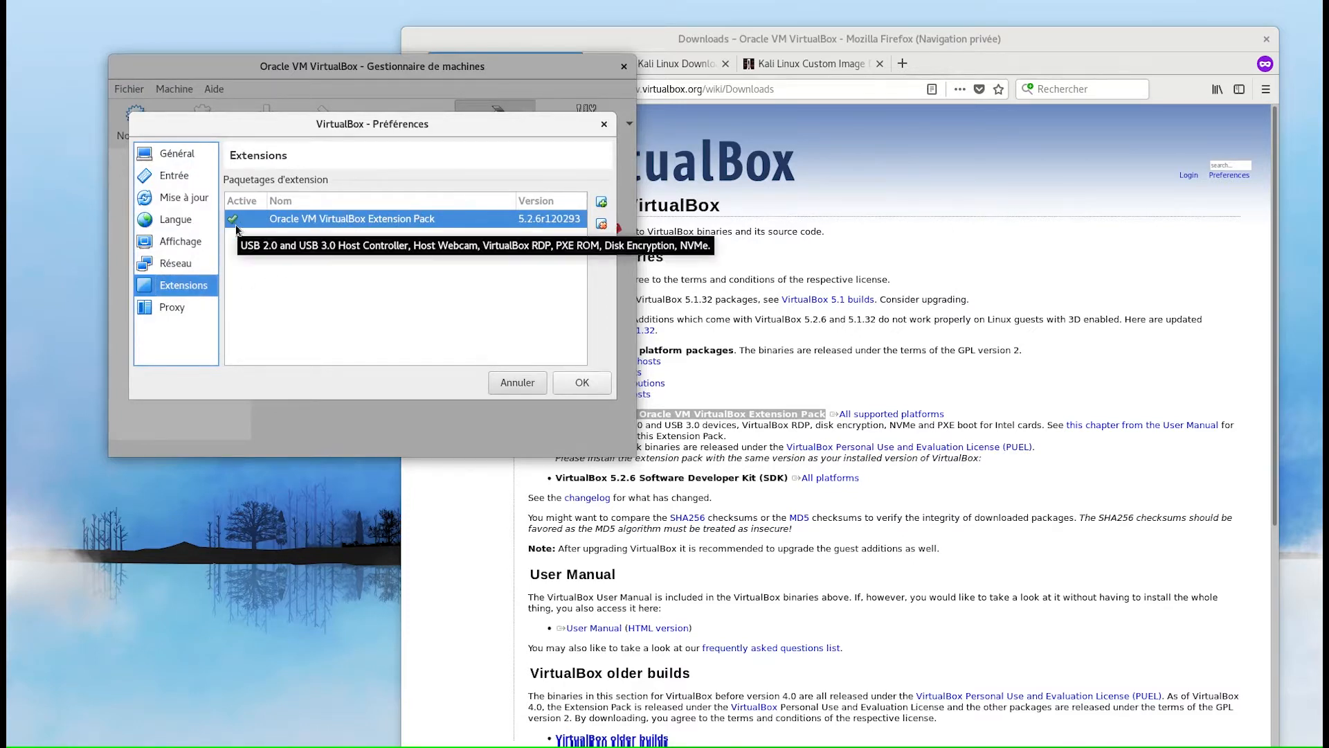
pyautogui.click(583, 384)
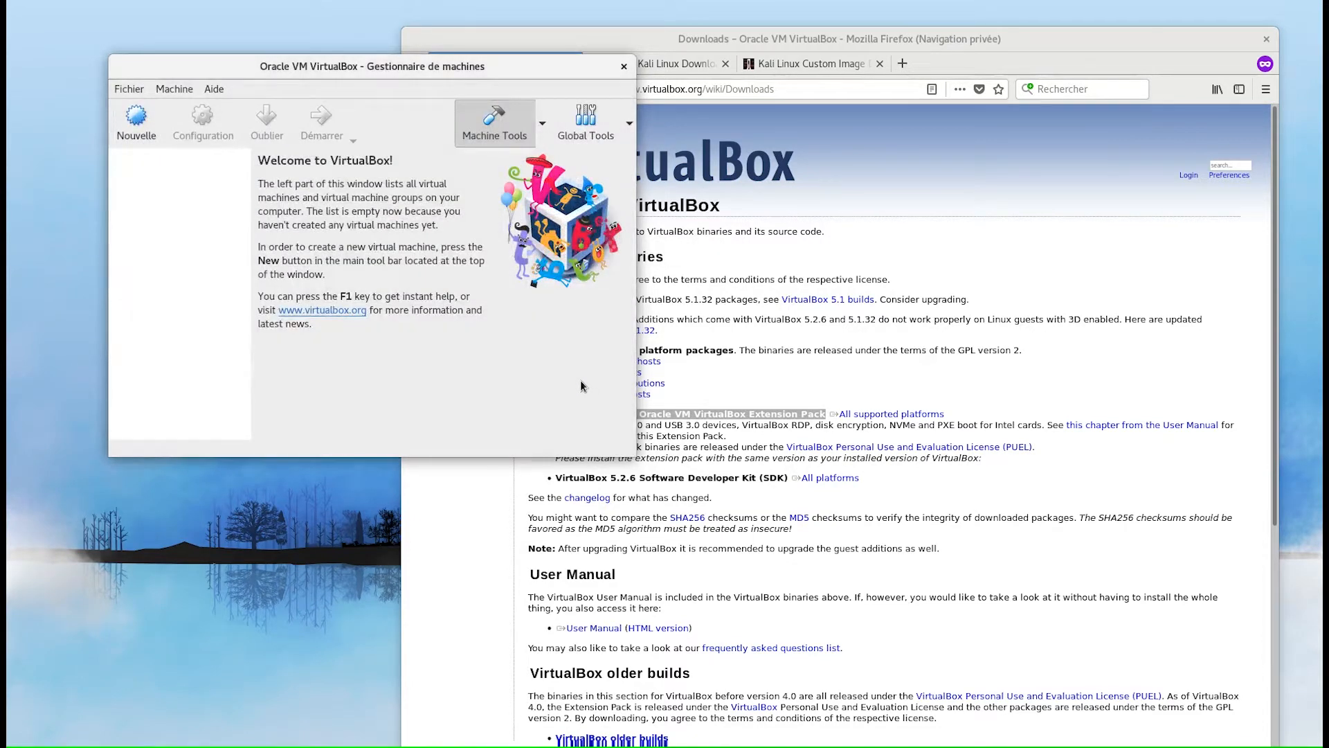
pyautogui.click(657, 40)
# - On the official Kali downloads page, highlight the Kali Linux 64 bit Vbox row
pyautogui.click(660, 64)
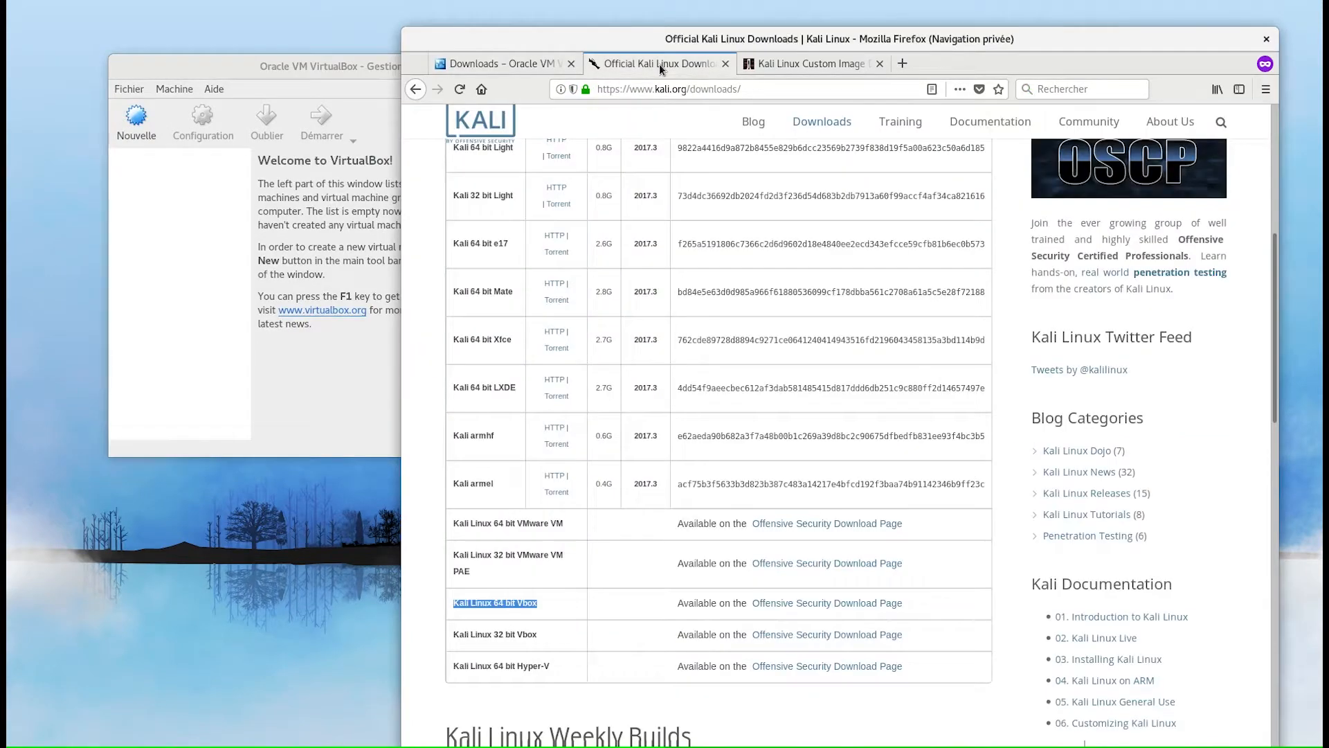
pyautogui.scroll(10, 675, 215)
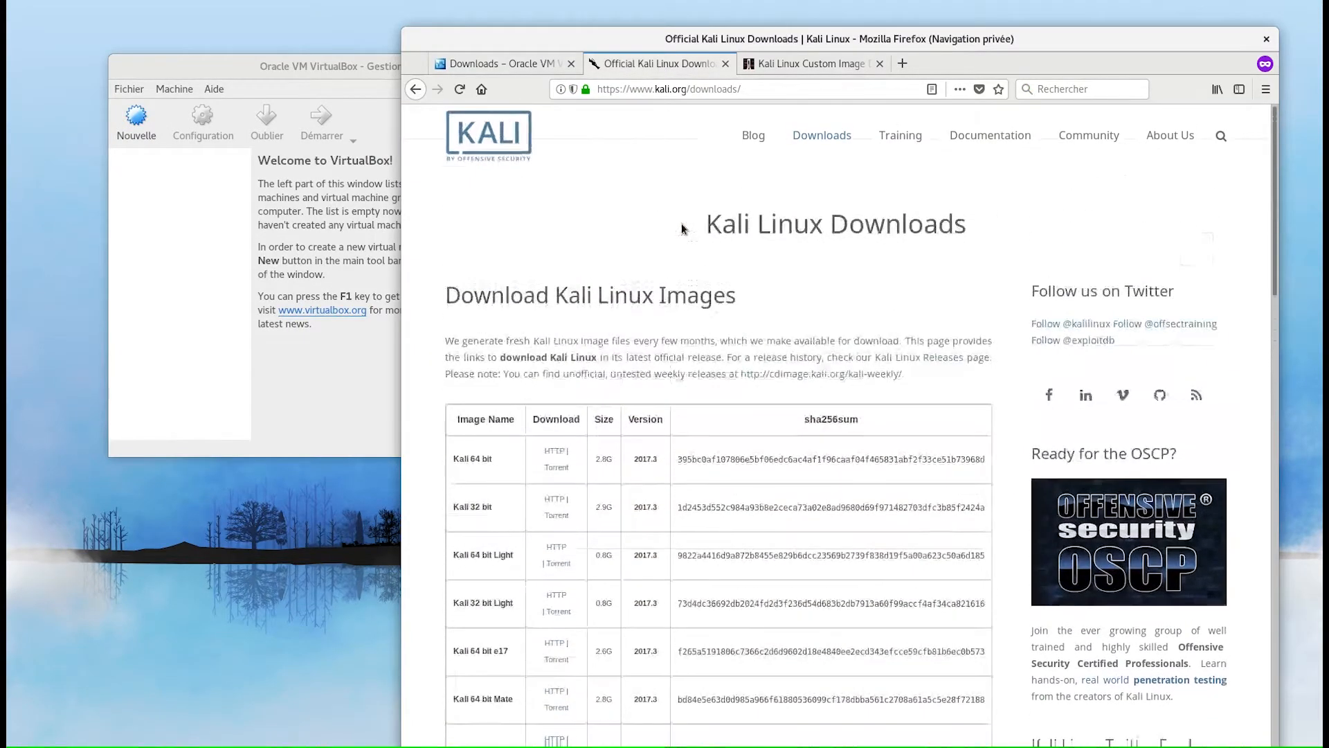
pyautogui.scroll(-7, 682, 228)
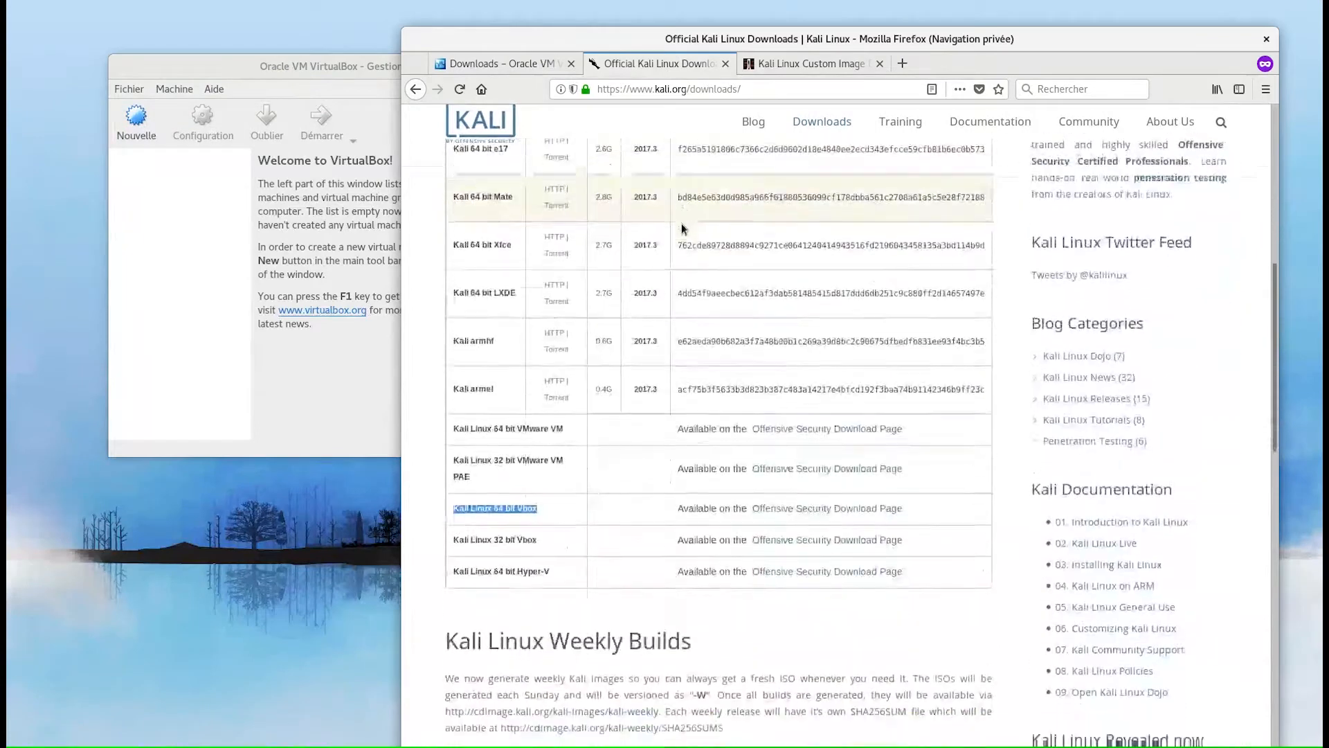
pyautogui.scroll(-2, 682, 229)
pyautogui.click(513, 425)
pyautogui.moveTo(453, 425); pyautogui.dragTo(919, 436)
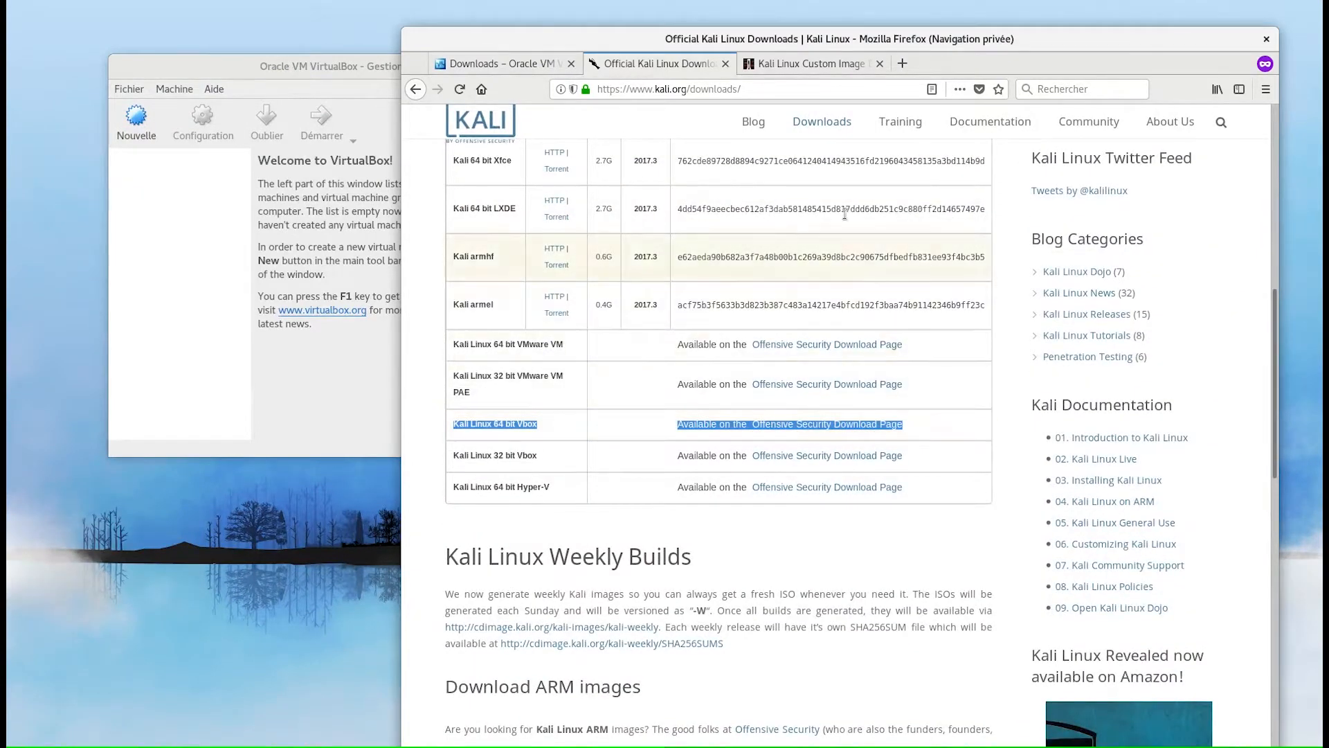
# - Download the Kali Linux 64 bit VBox image from the custom images page's VirtualBox Images tab
pyautogui.click(810, 68)
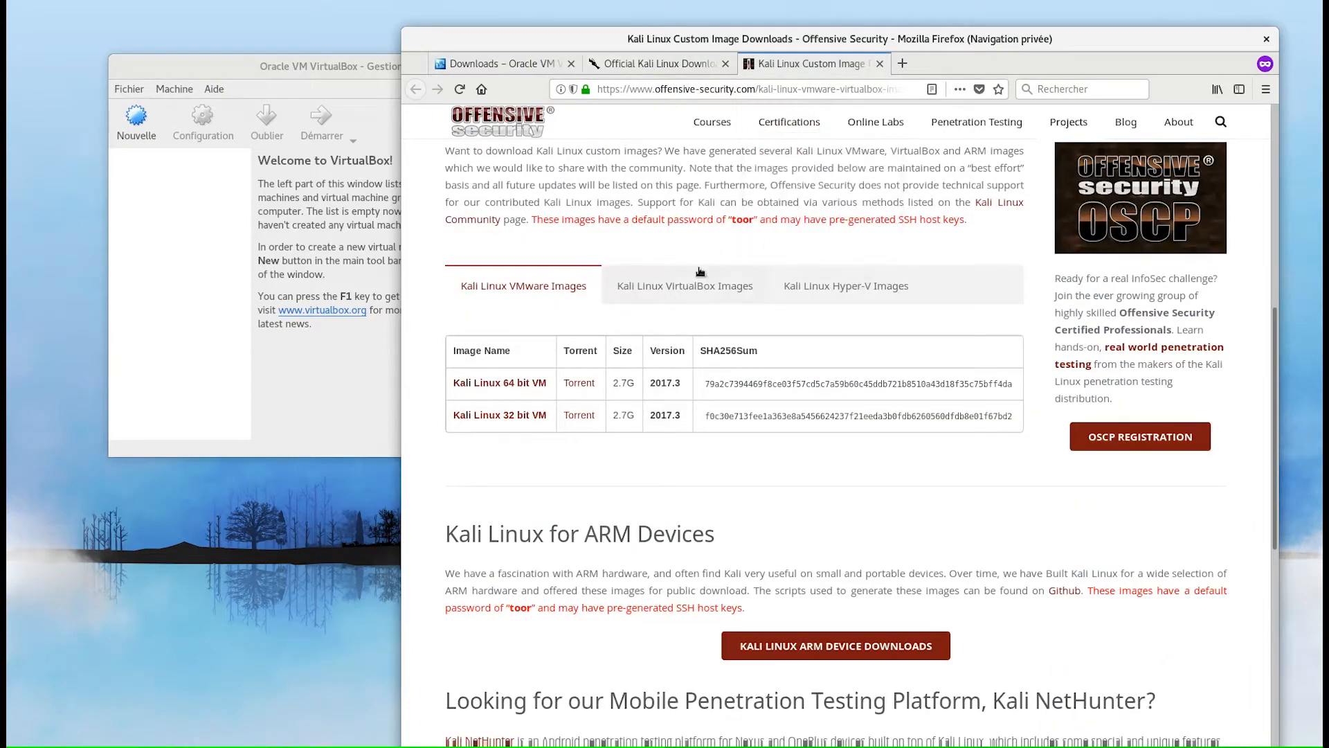
pyautogui.click(691, 288)
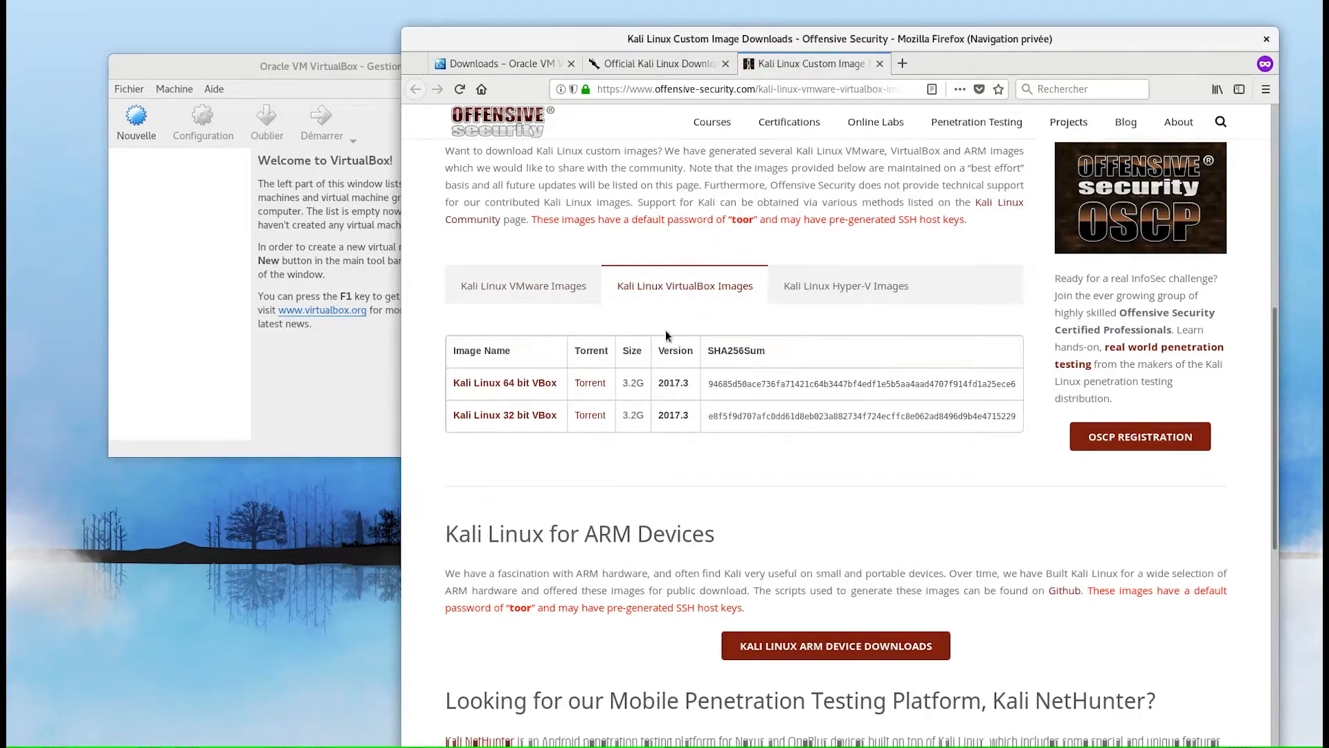
pyautogui.click(494, 385)
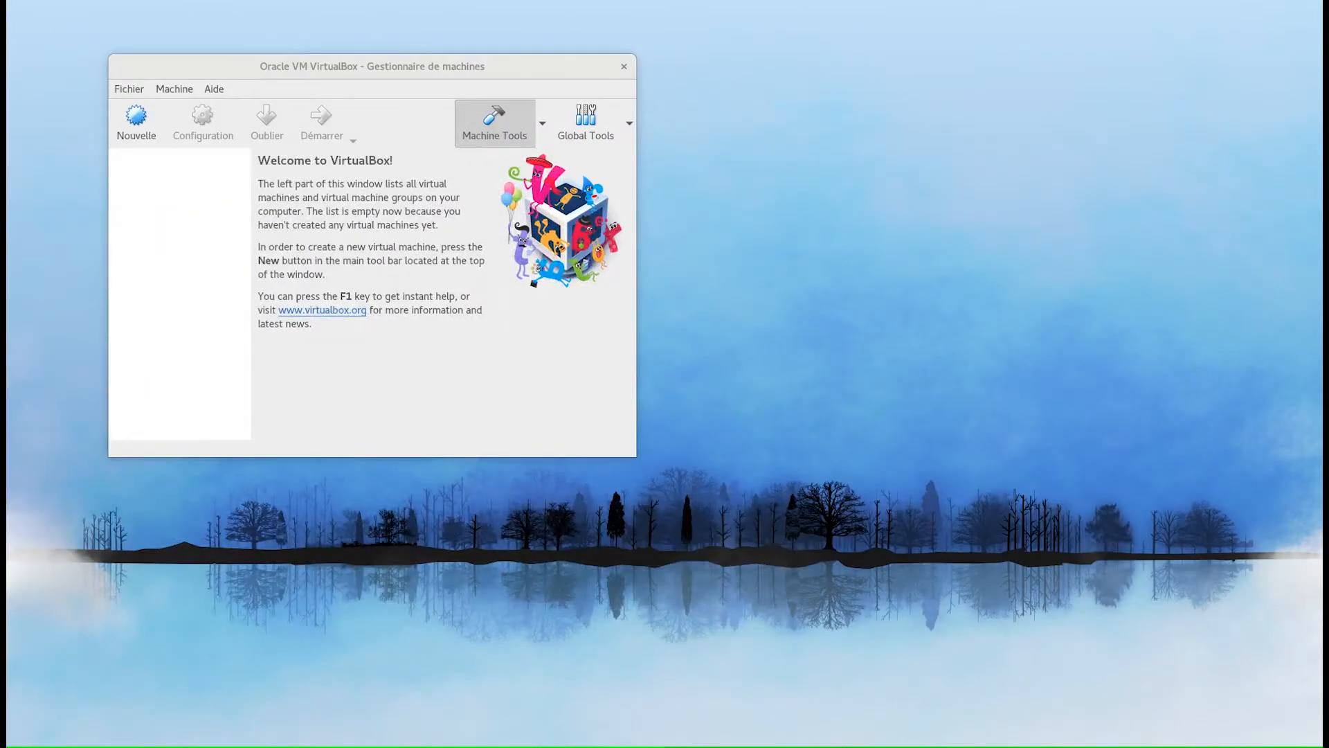
# - Import kali-linux-2017.3-vbox-amd64.ova from Téléchargements/kali-linux, reinitializing all MAC addresses
pyautogui.click(137, 90)
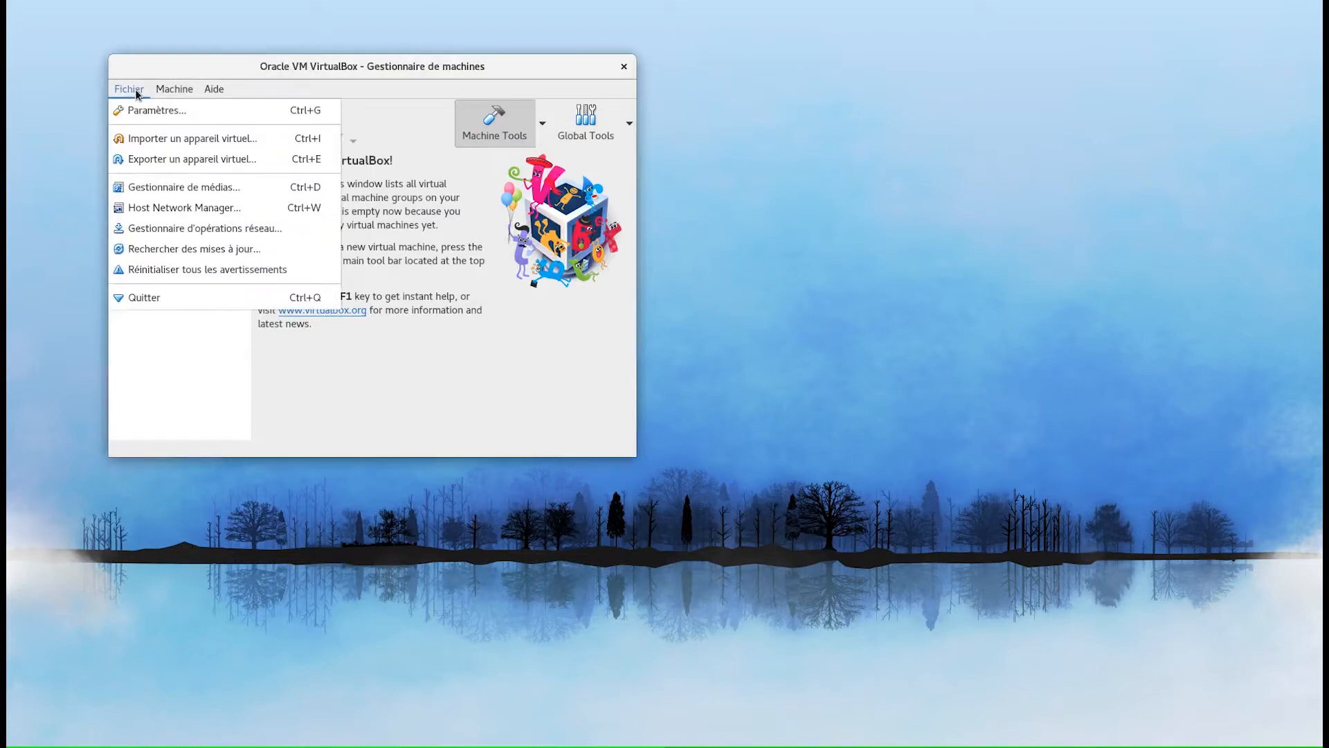
pyautogui.click(172, 141)
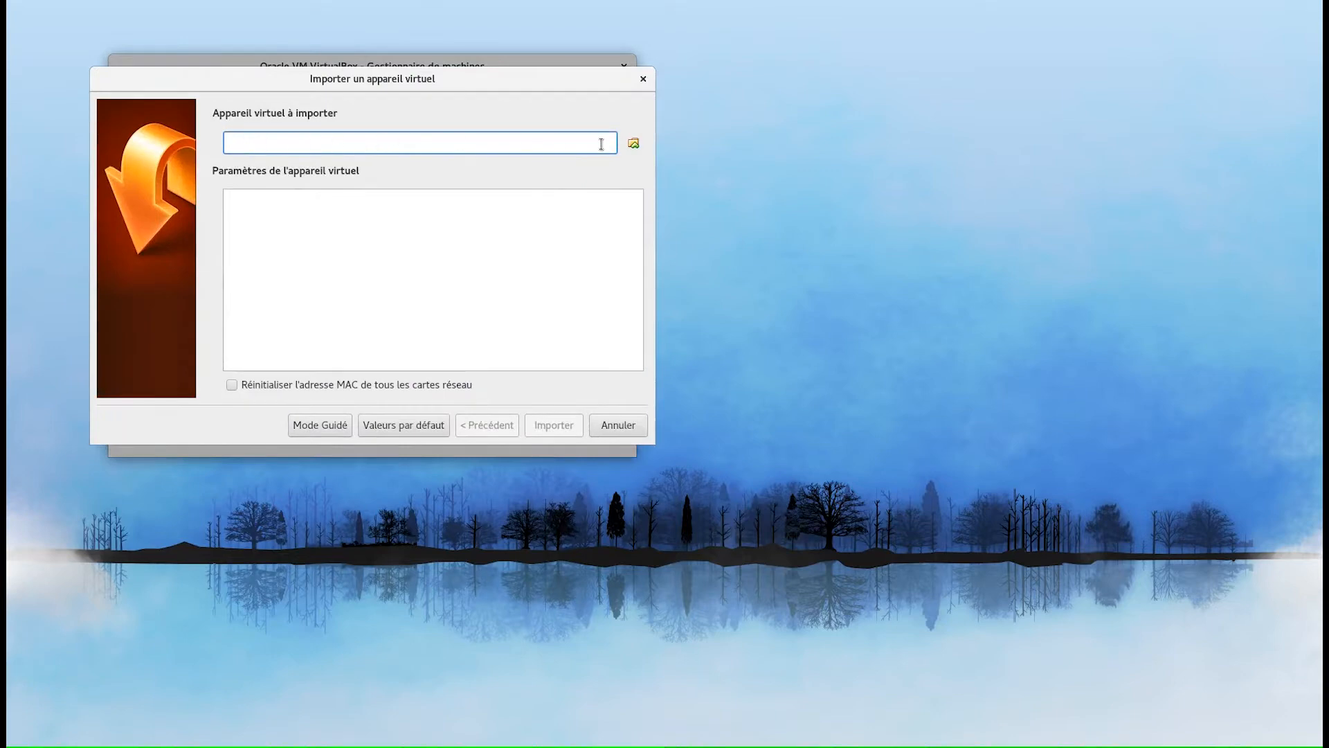
pyautogui.click(633, 142)
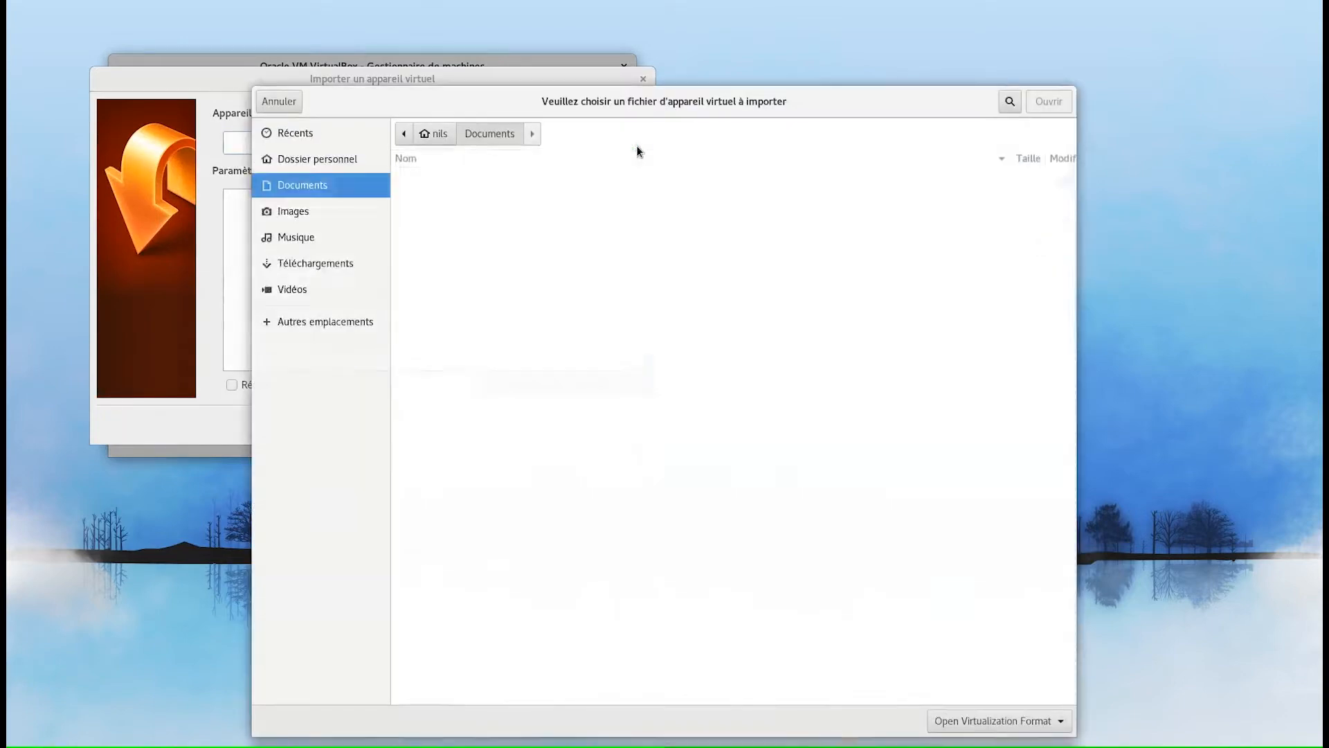
pyautogui.click(343, 264)
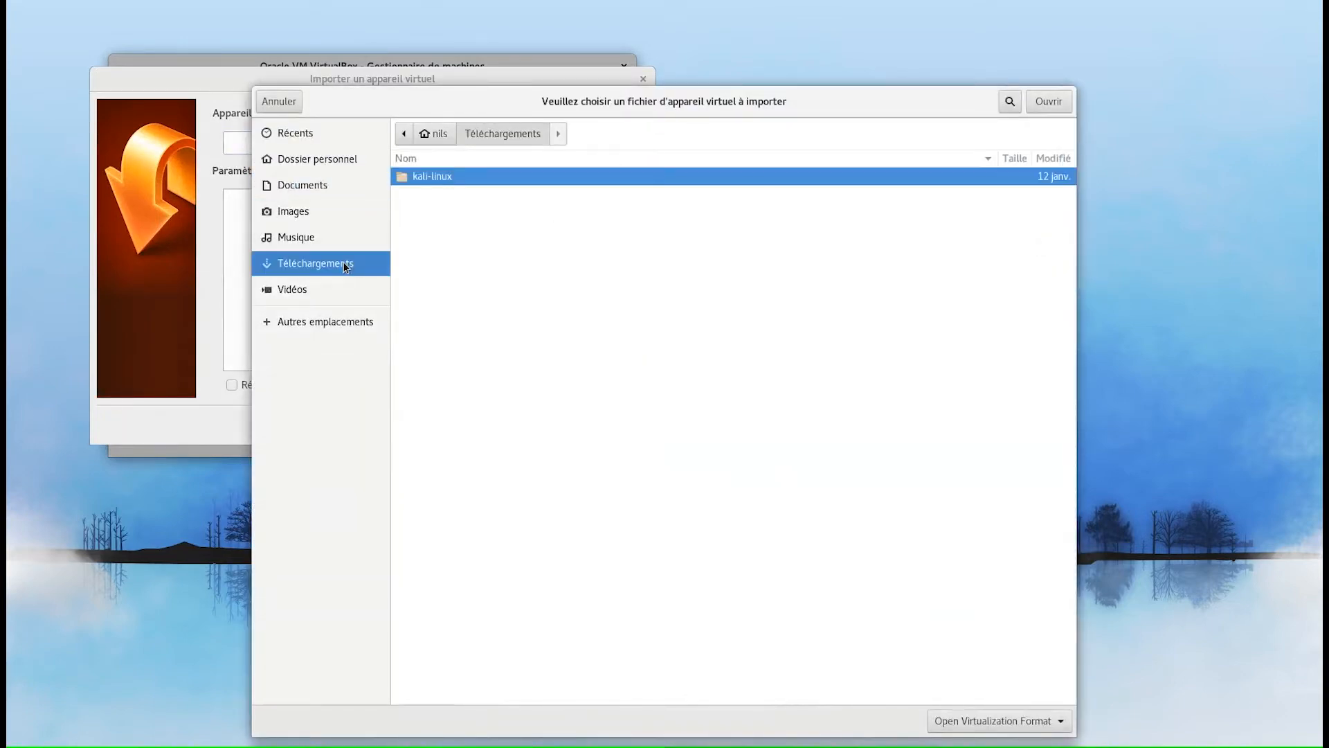
pyautogui.doubleClick(463, 176)
pyautogui.doubleClick(463, 175)
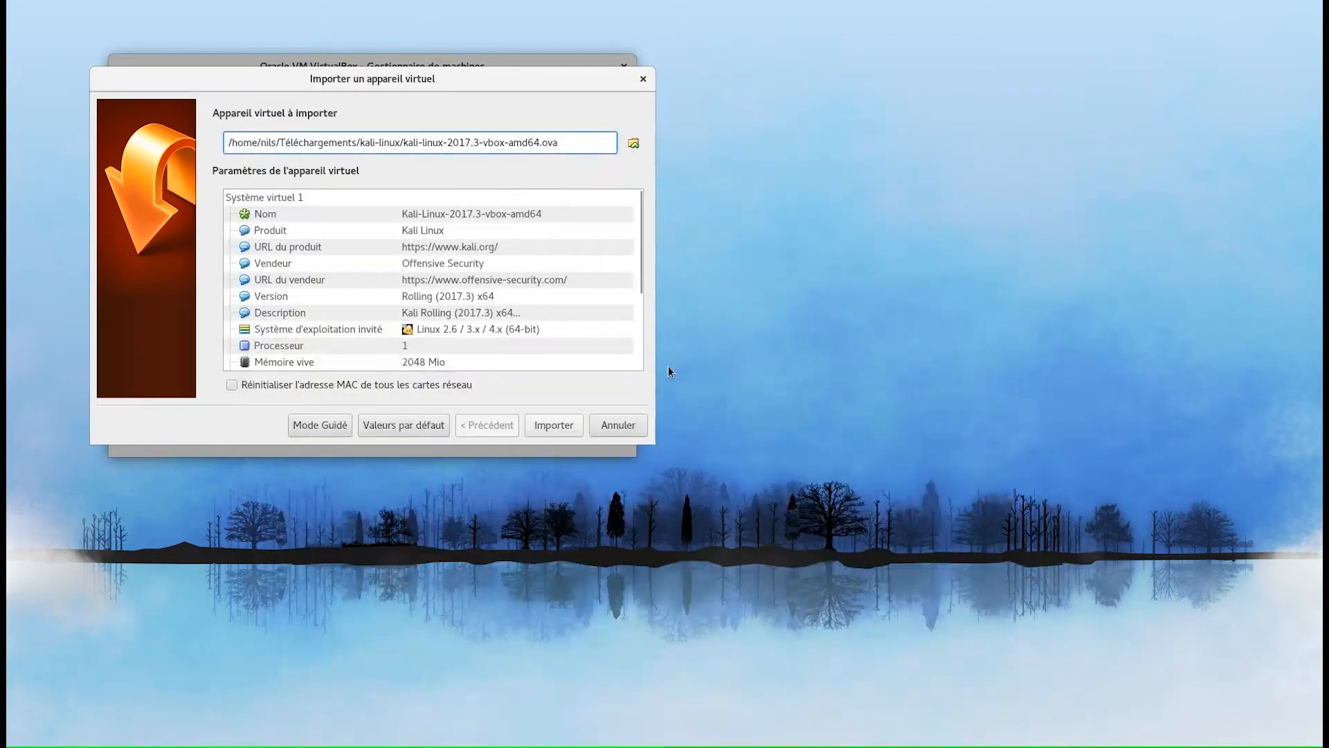
pyautogui.click(232, 386)
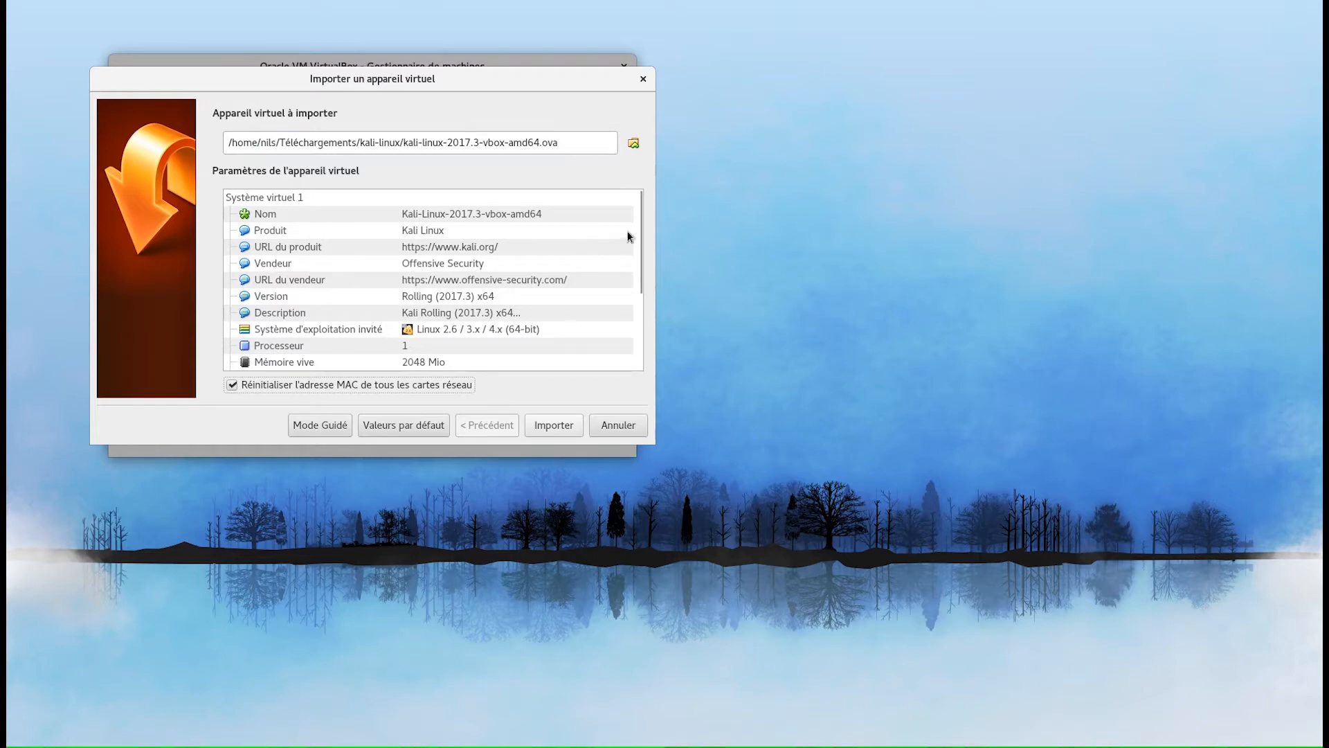
pyautogui.moveTo(640, 230); pyautogui.dragTo(635, 309)
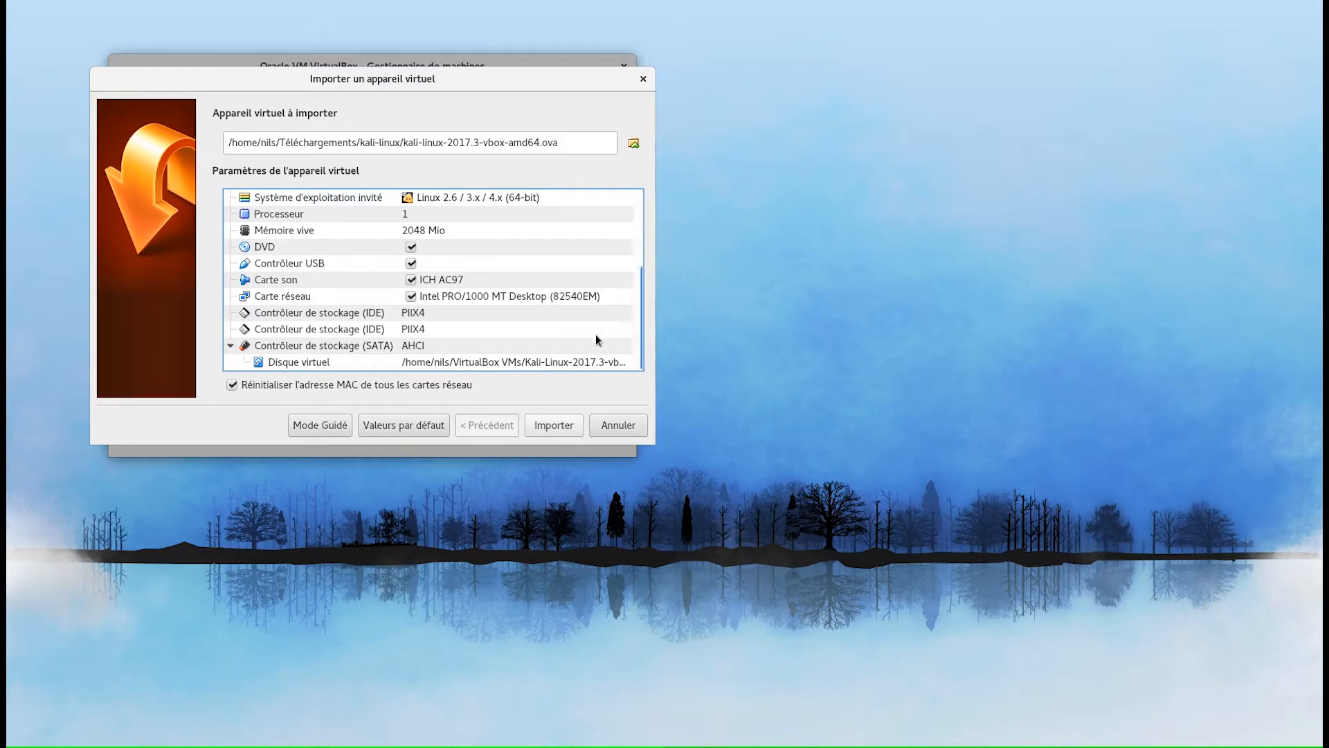
pyautogui.click(558, 428)
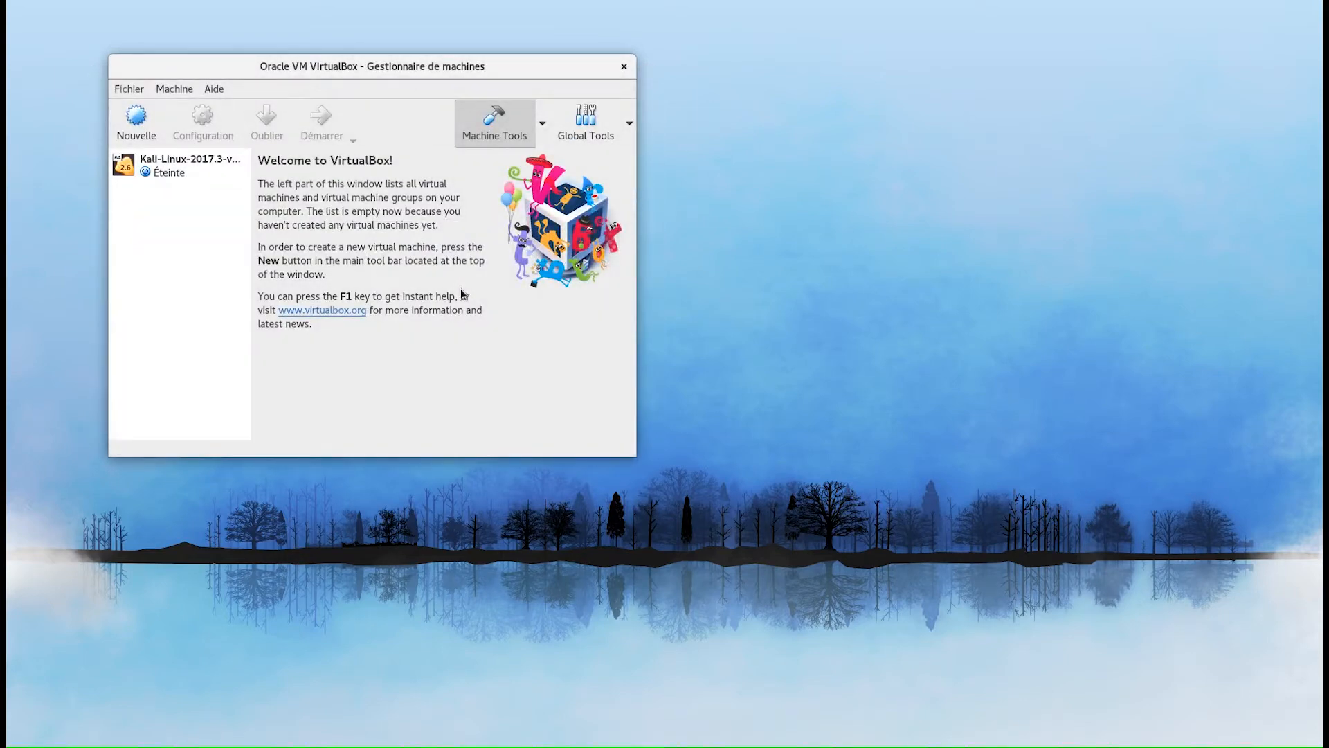
# - Start the Kali VM with Démarrage normal, let it capture keyboard and mouse, then return to the manager
pyautogui.rightClick(182, 165)
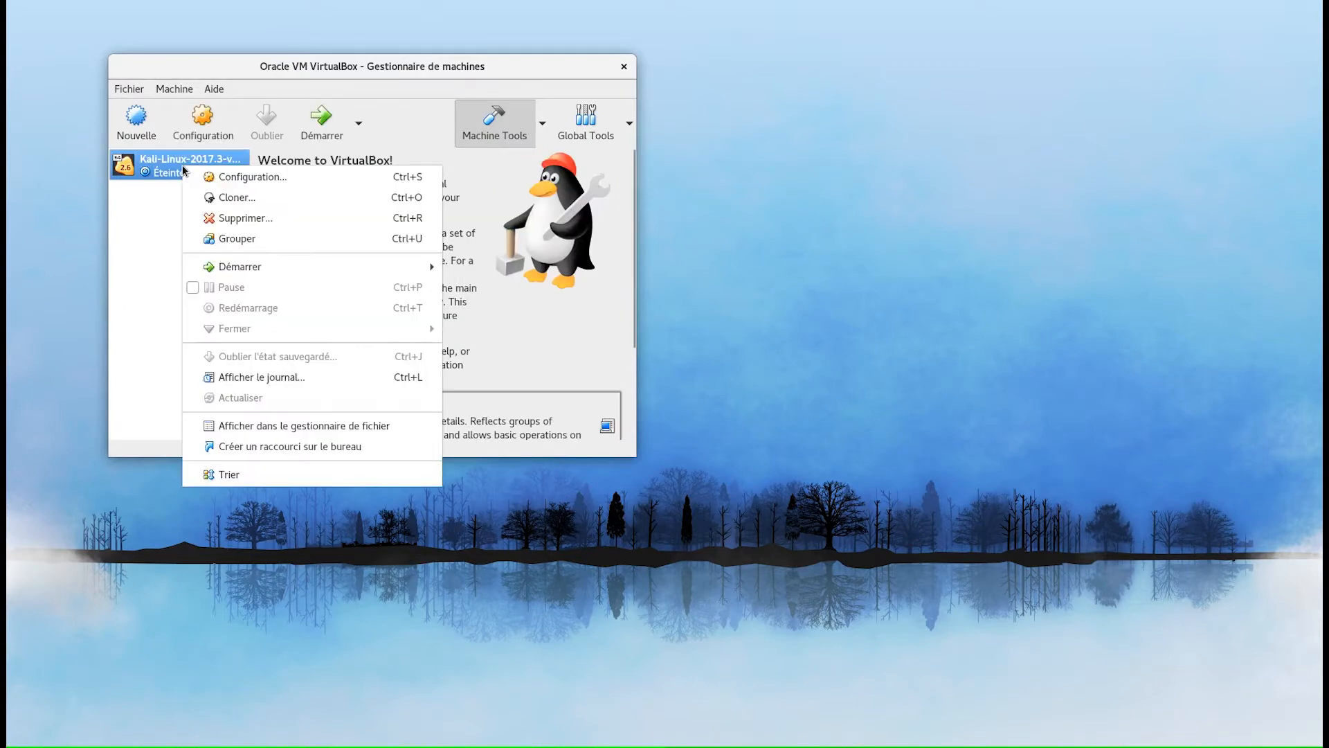
pyautogui.moveTo(329, 269)
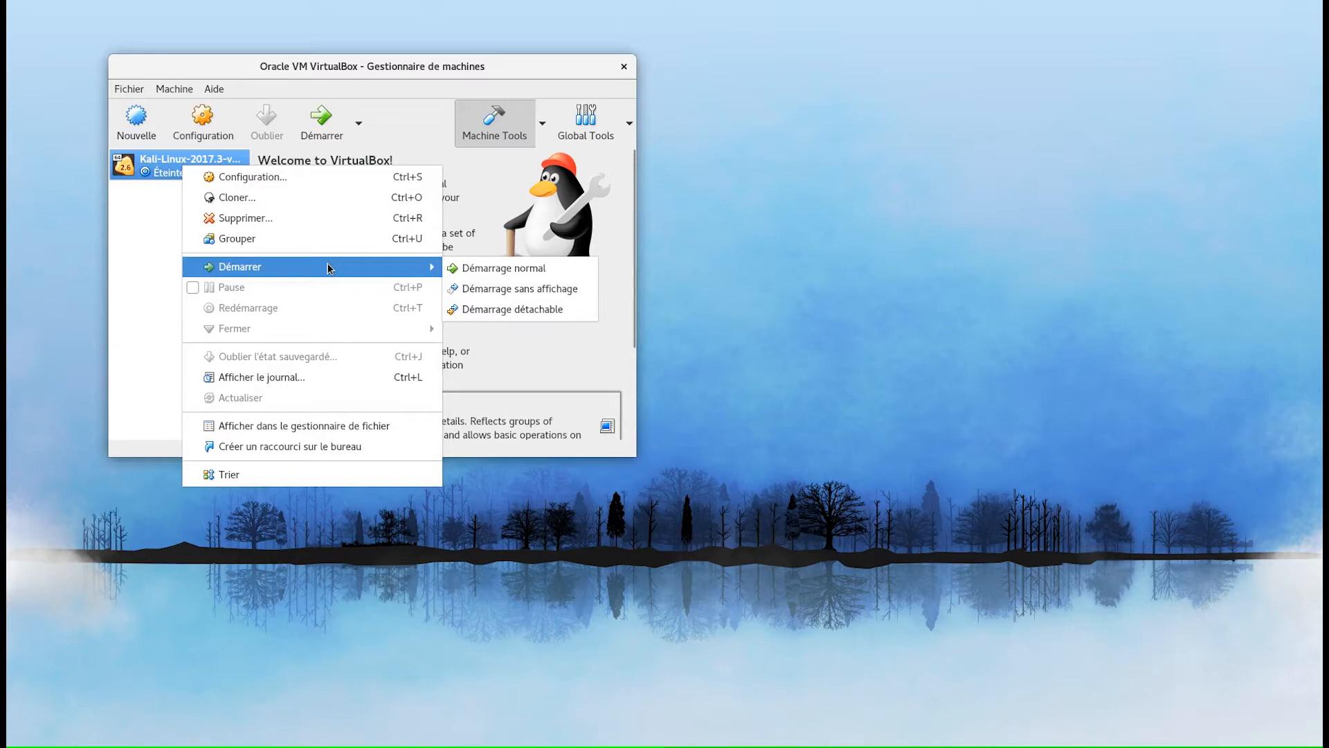
pyautogui.click(514, 272)
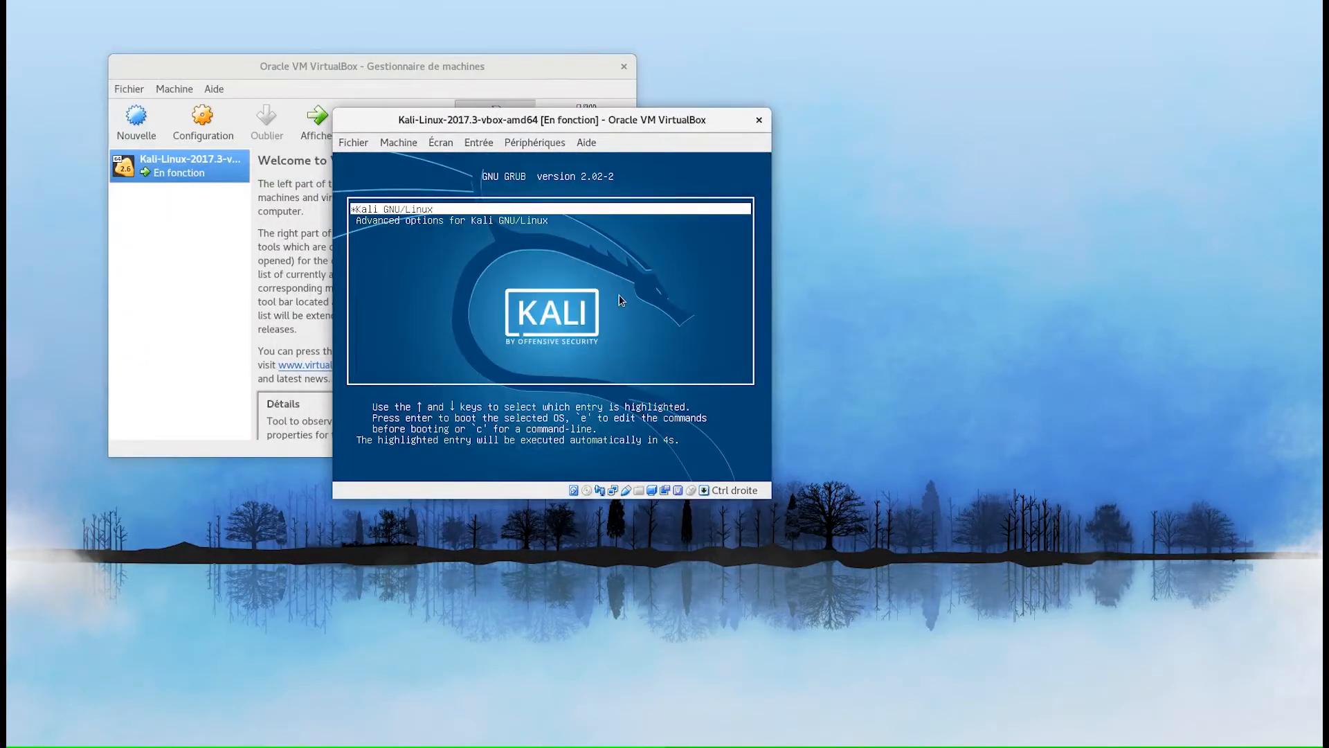
pyautogui.click(623, 298)
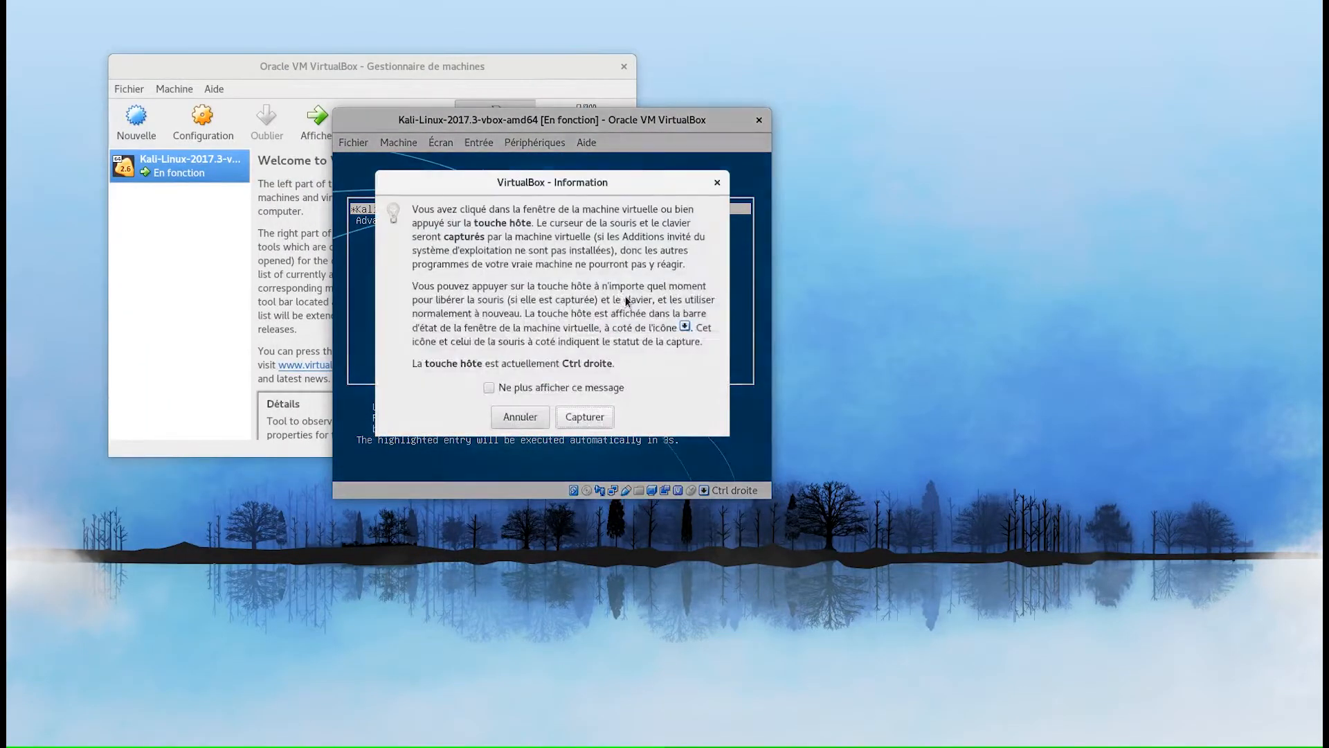
pyautogui.click(586, 417)
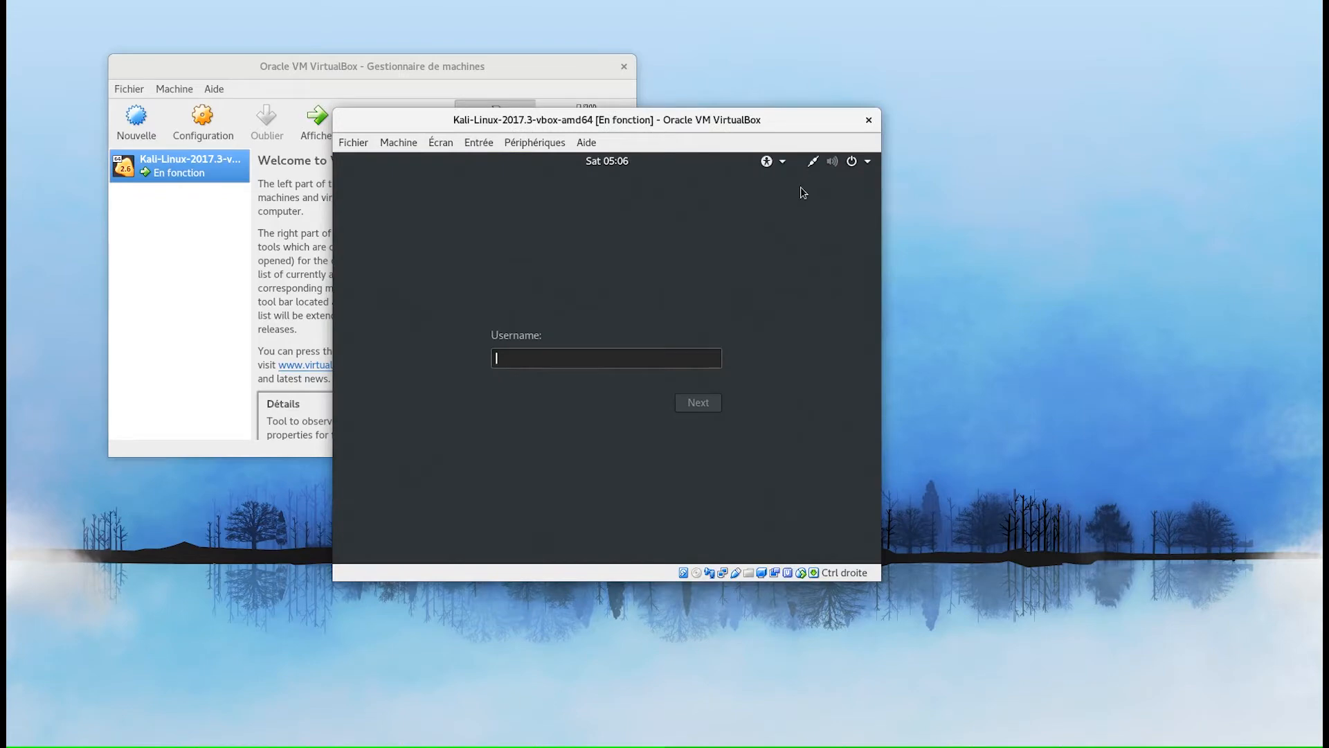
pyautogui.click(490, 70)
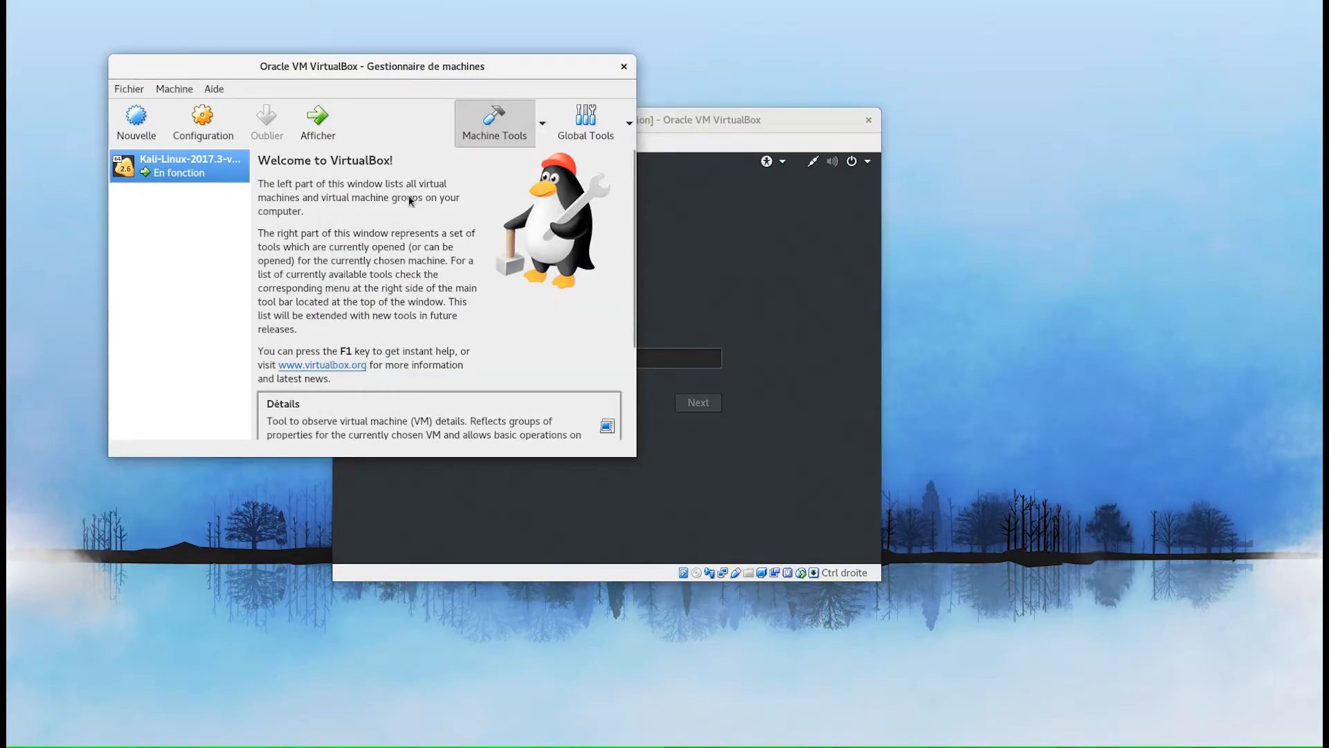
# - Read the default login in the Kali VM's Détails description, then bring the VM window forward
pyautogui.rightClick(216, 169)
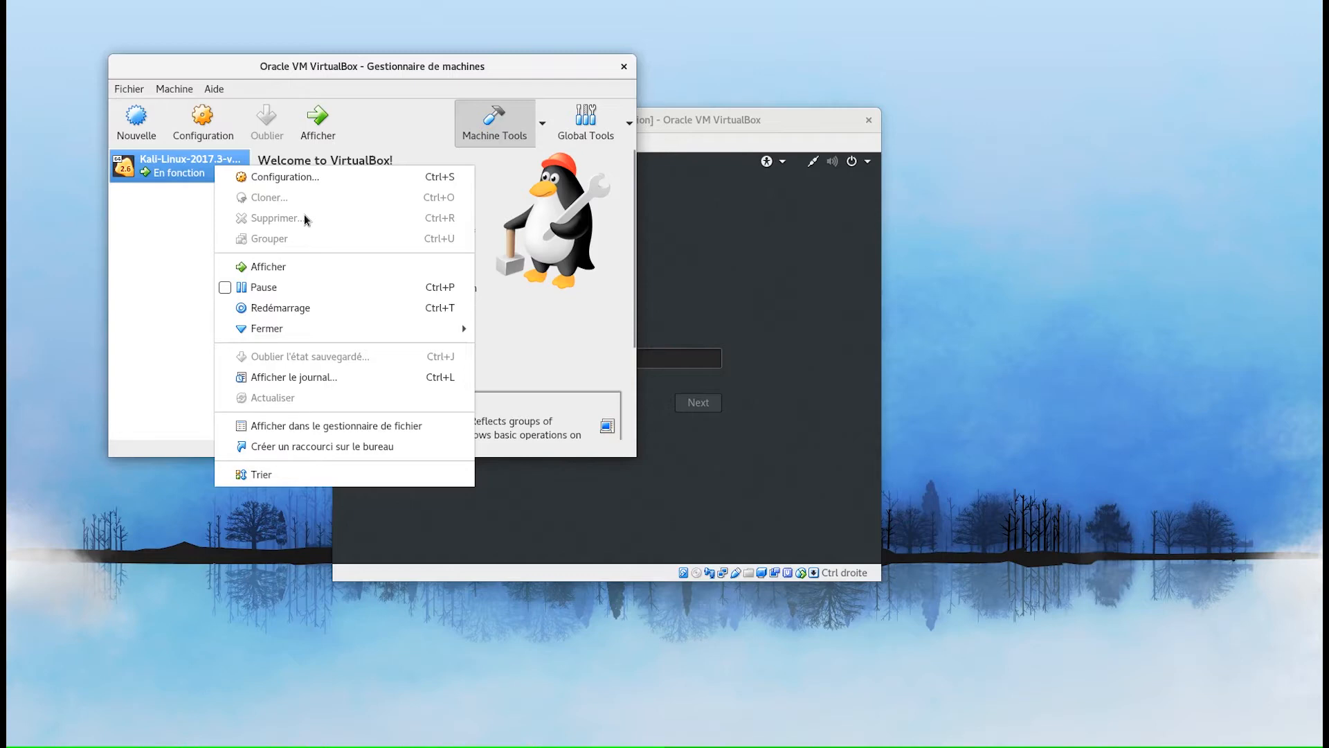
pyautogui.click(541, 122)
pyautogui.click(543, 119)
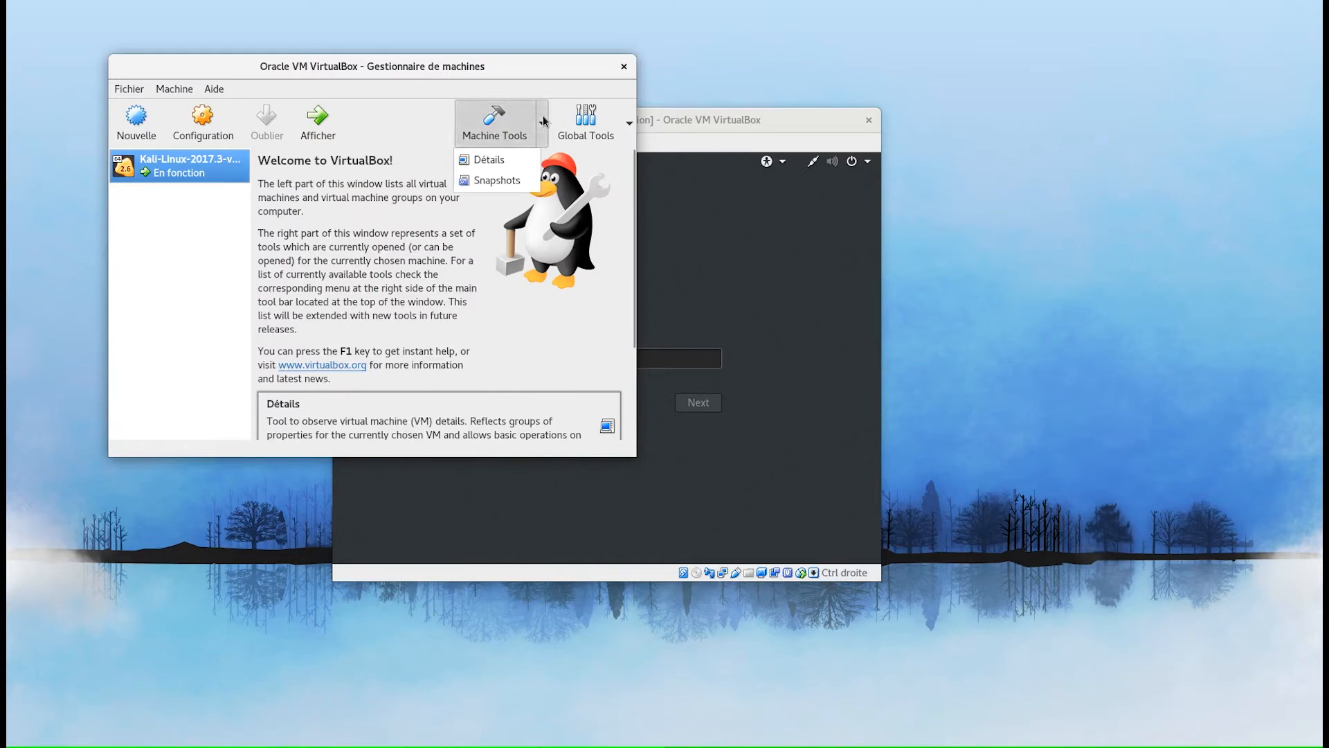
pyautogui.click(517, 164)
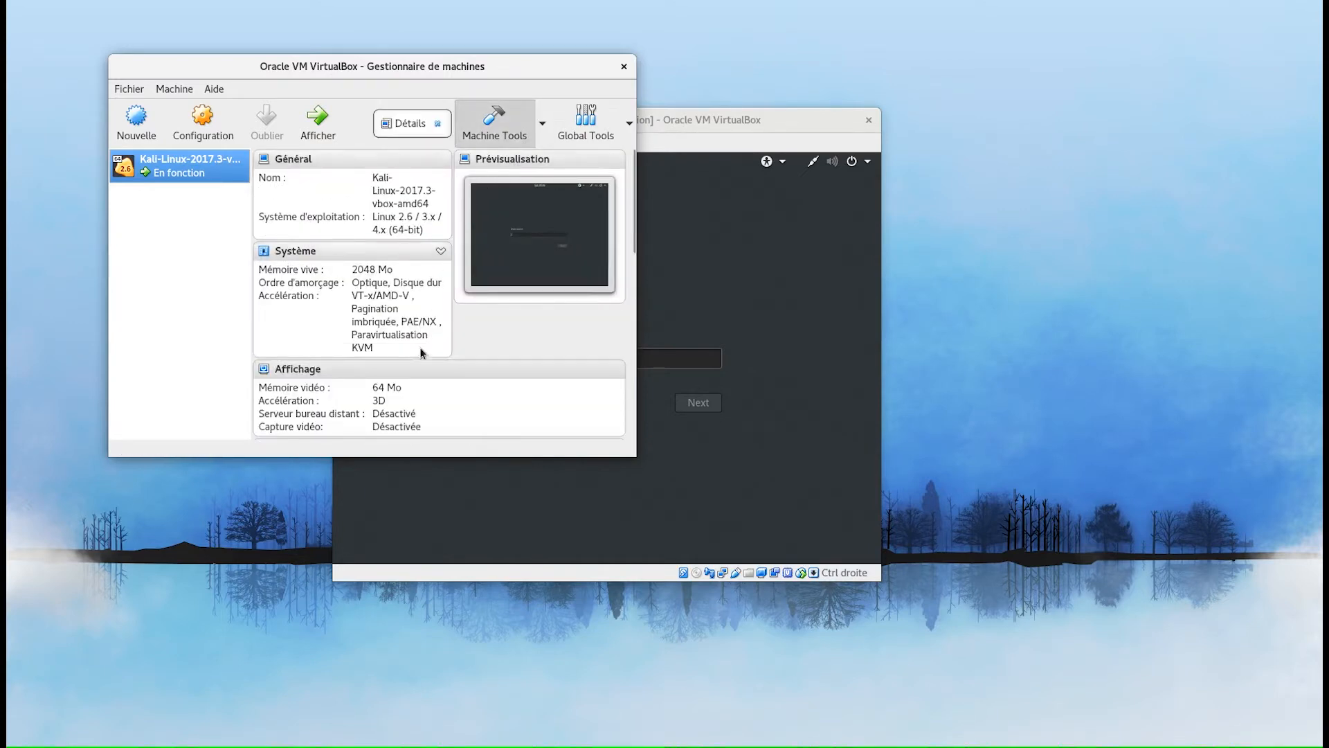
pyautogui.scroll(-5, 420, 350)
pyautogui.scroll(-3, 420, 356)
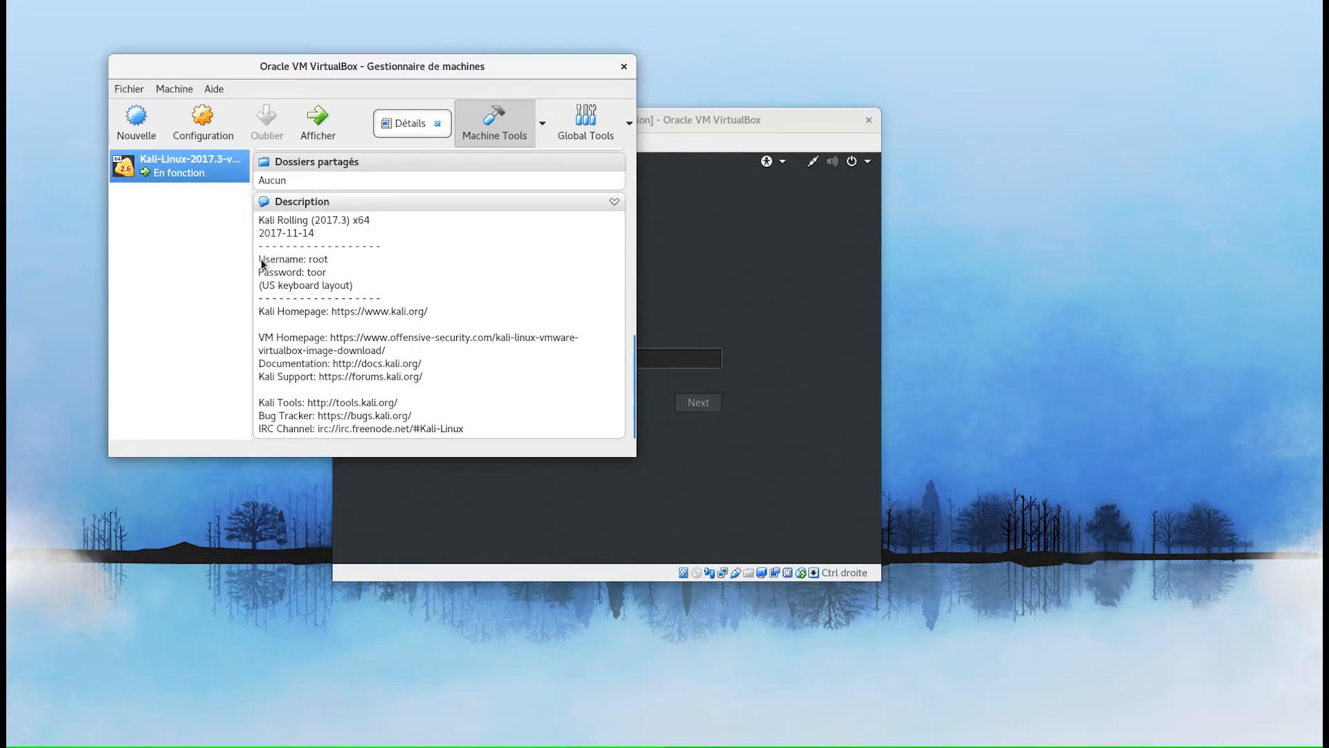
pyautogui.click(691, 117)
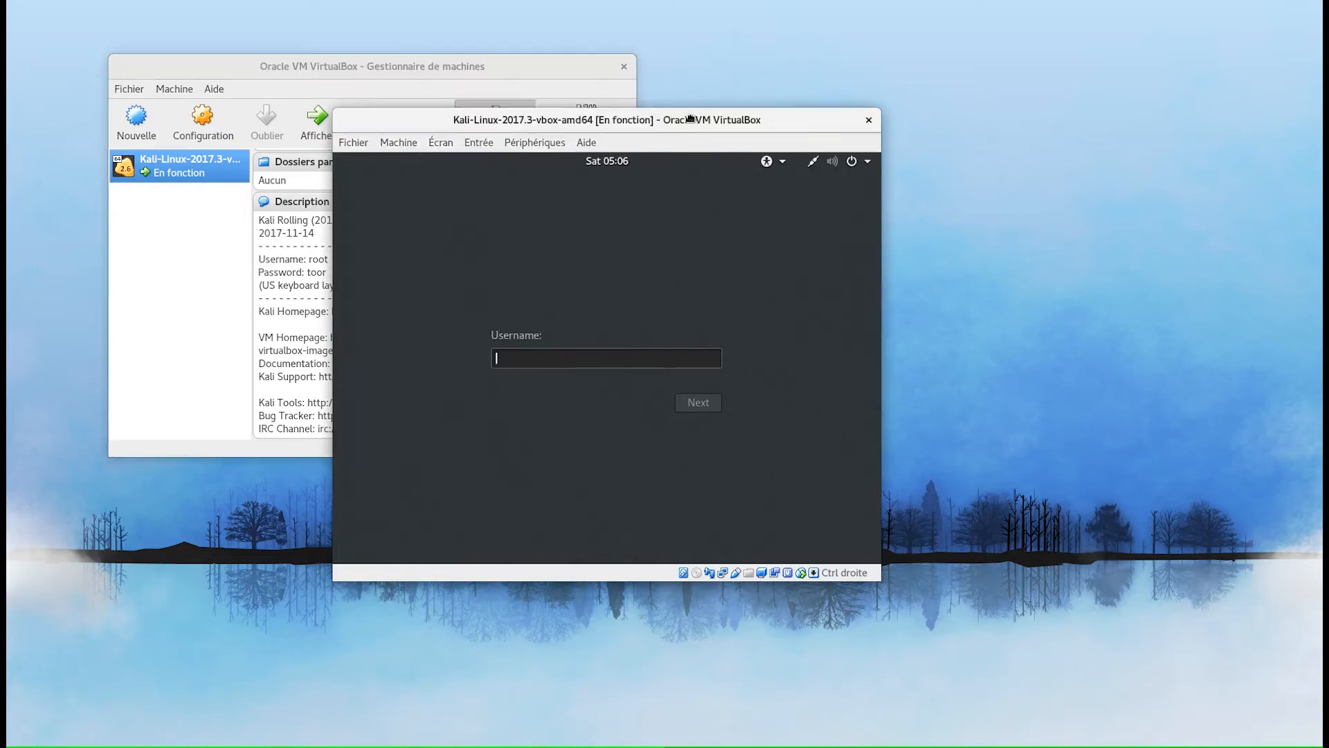
# - Log in to the Kali guest with the default account's username and password
pyautogui.write('root')
pyautogui.press('Return')
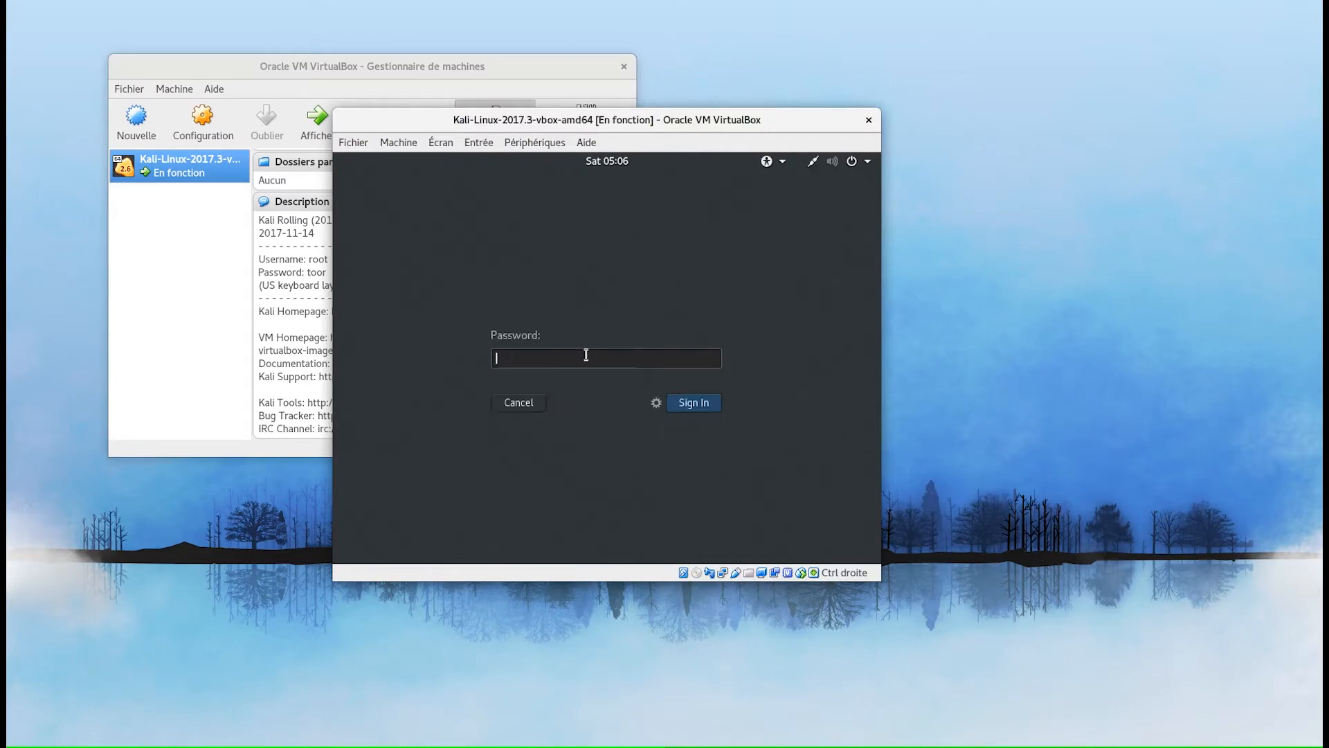
pyautogui.write('toor')
pyautogui.press('Return')
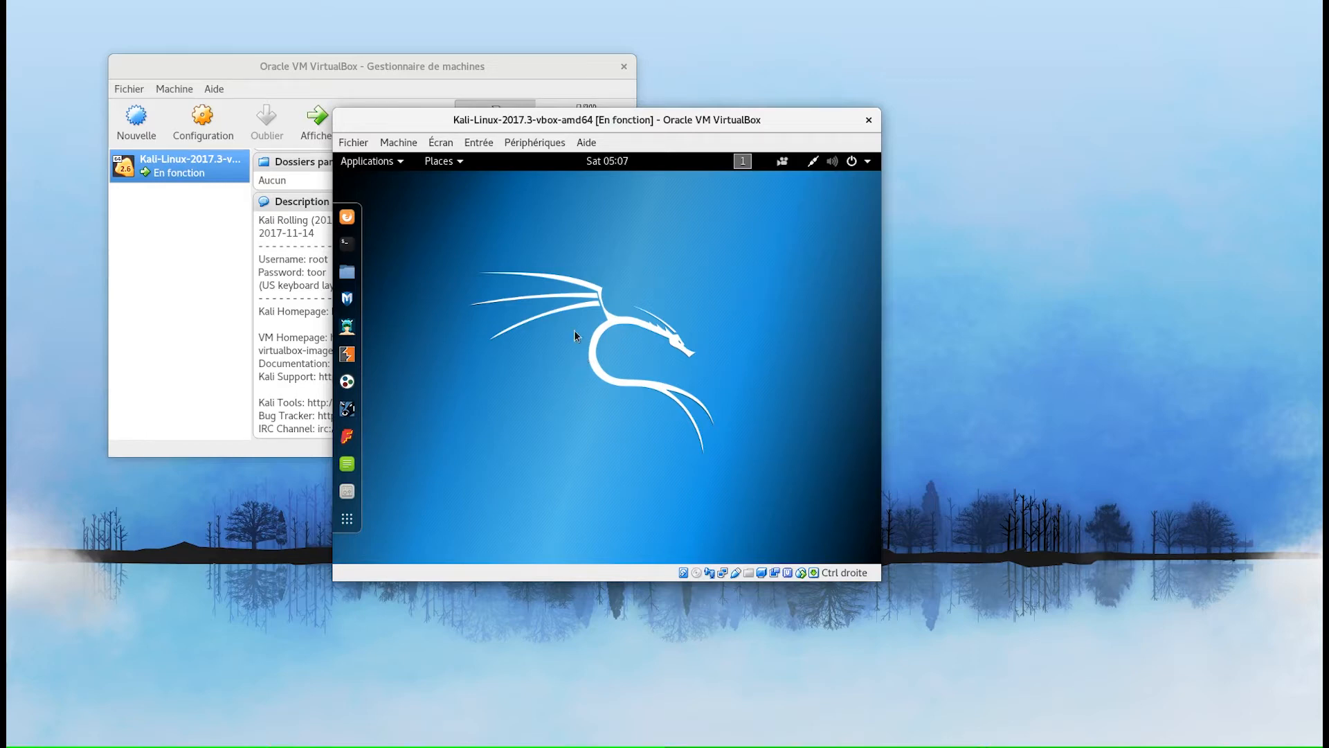
# - Open Kali's Settings from the top-right system menu and go to Region & Language
pyautogui.click(400, 166)
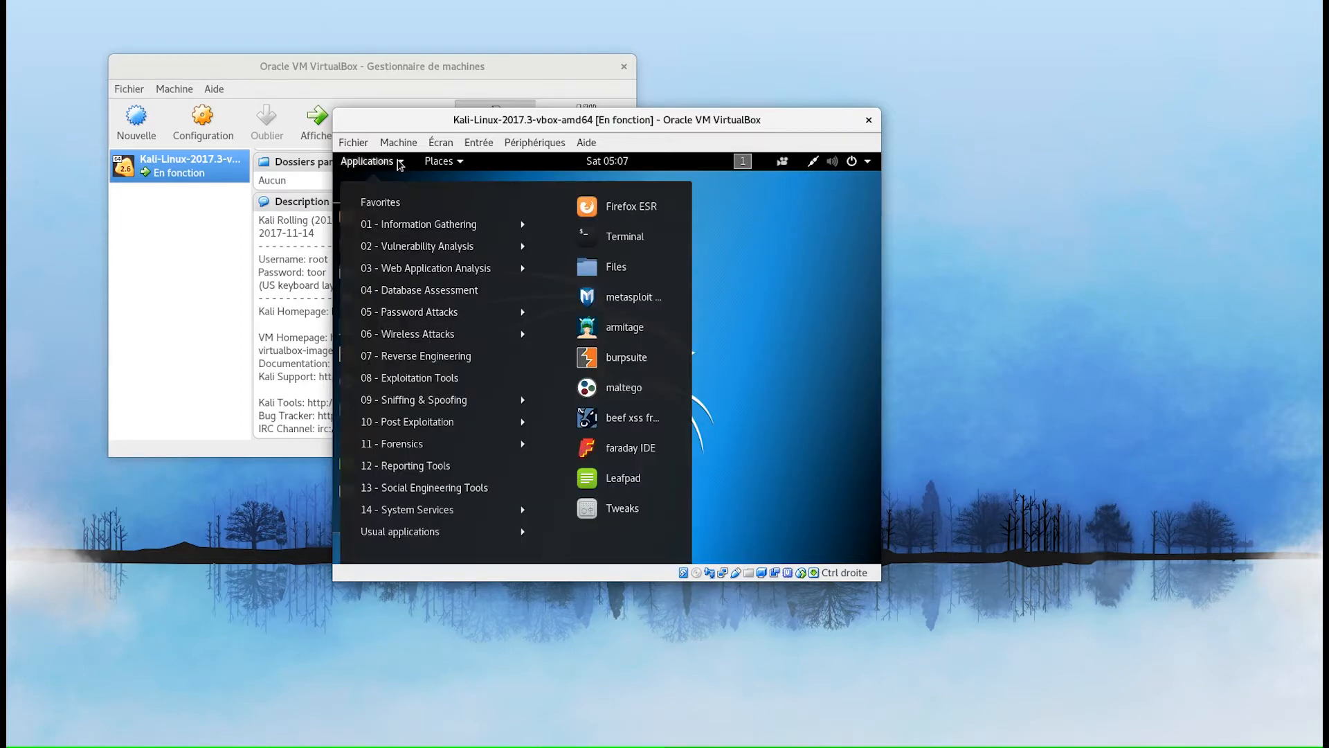
pyautogui.moveTo(436, 165)
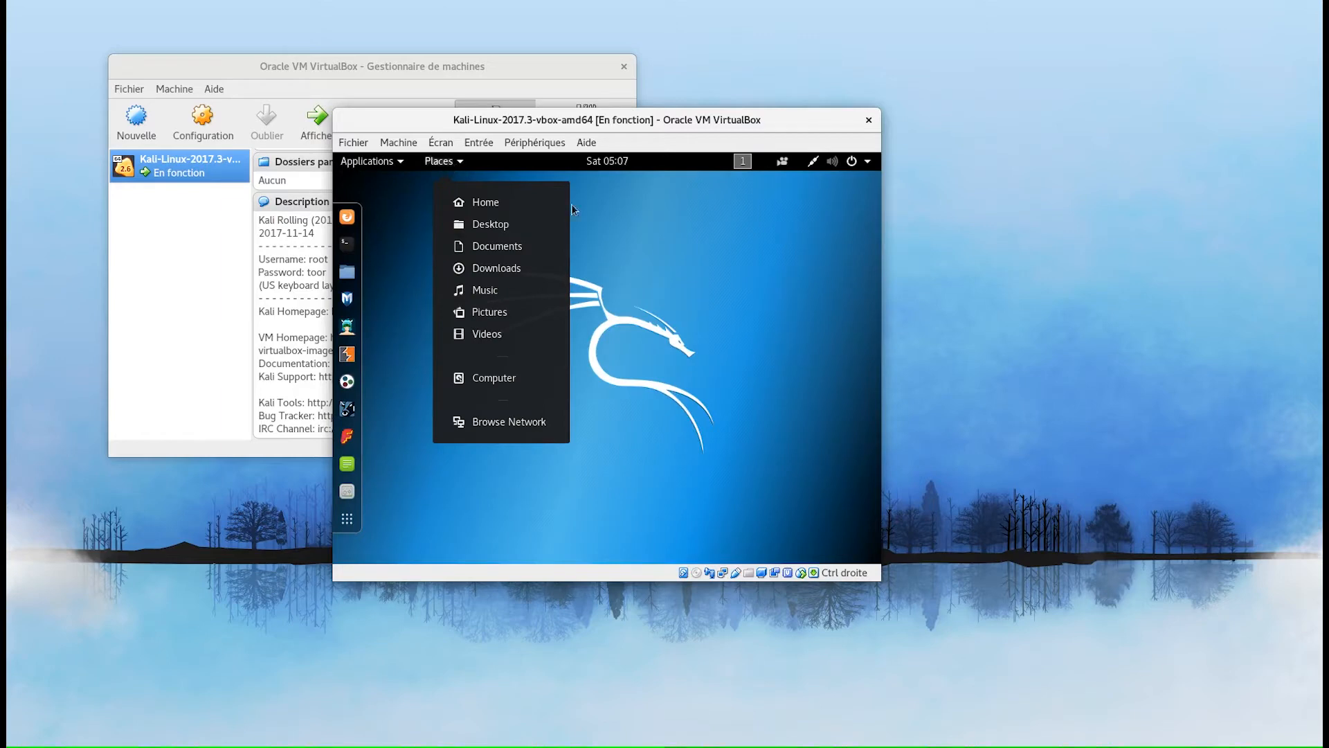
pyautogui.click(729, 251)
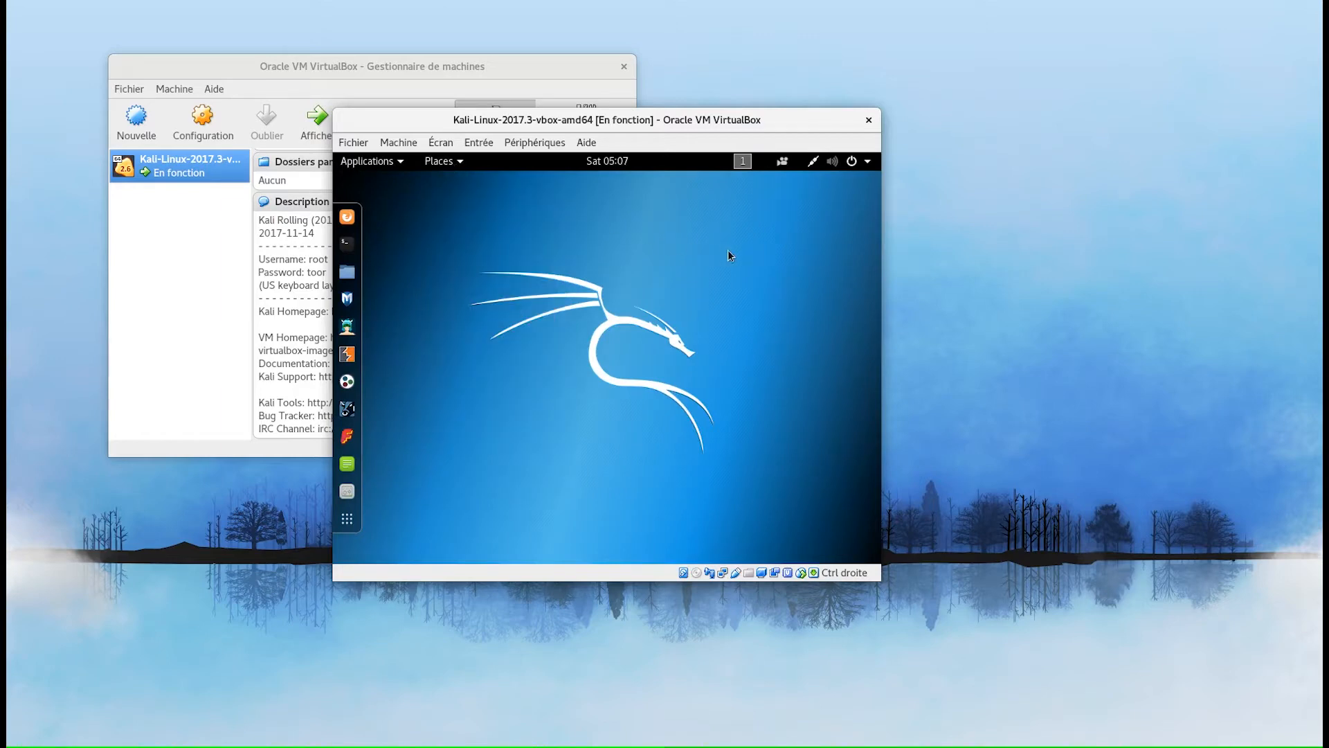
pyautogui.click(868, 162)
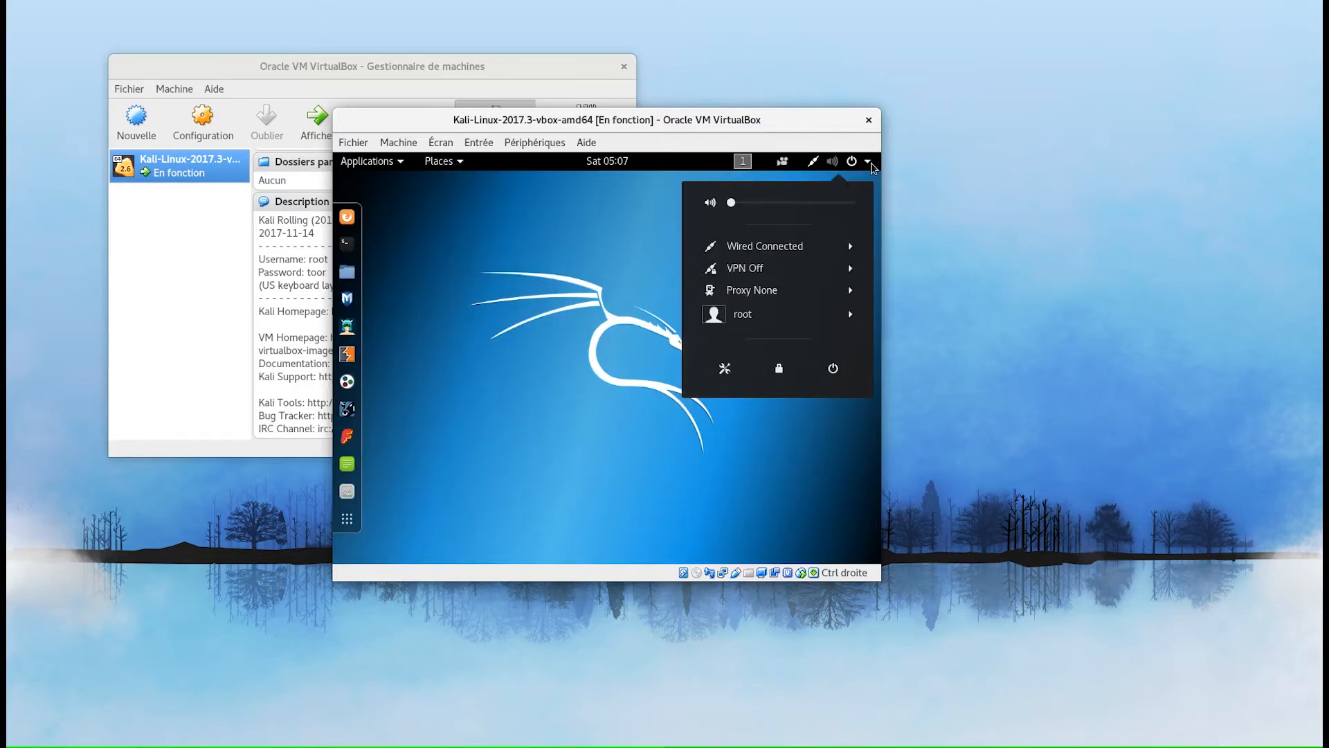
pyautogui.click(725, 370)
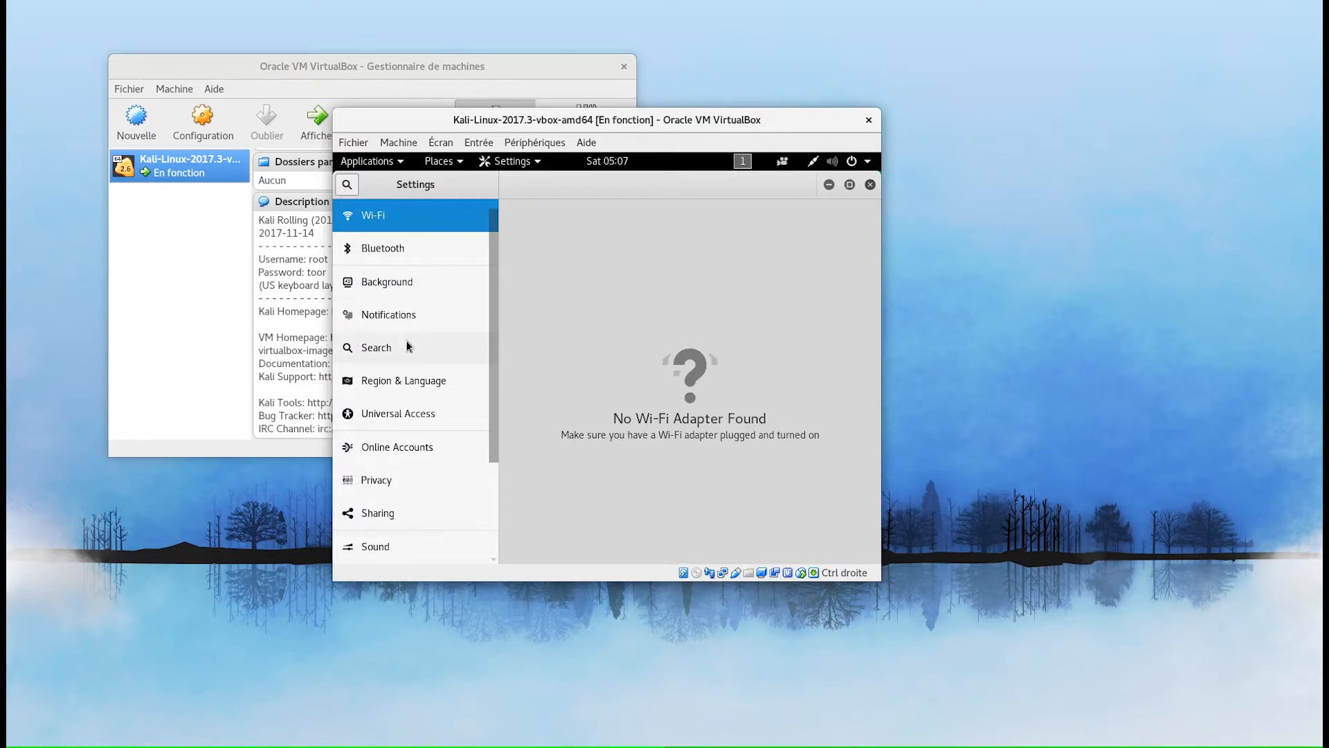
pyautogui.click(400, 387)
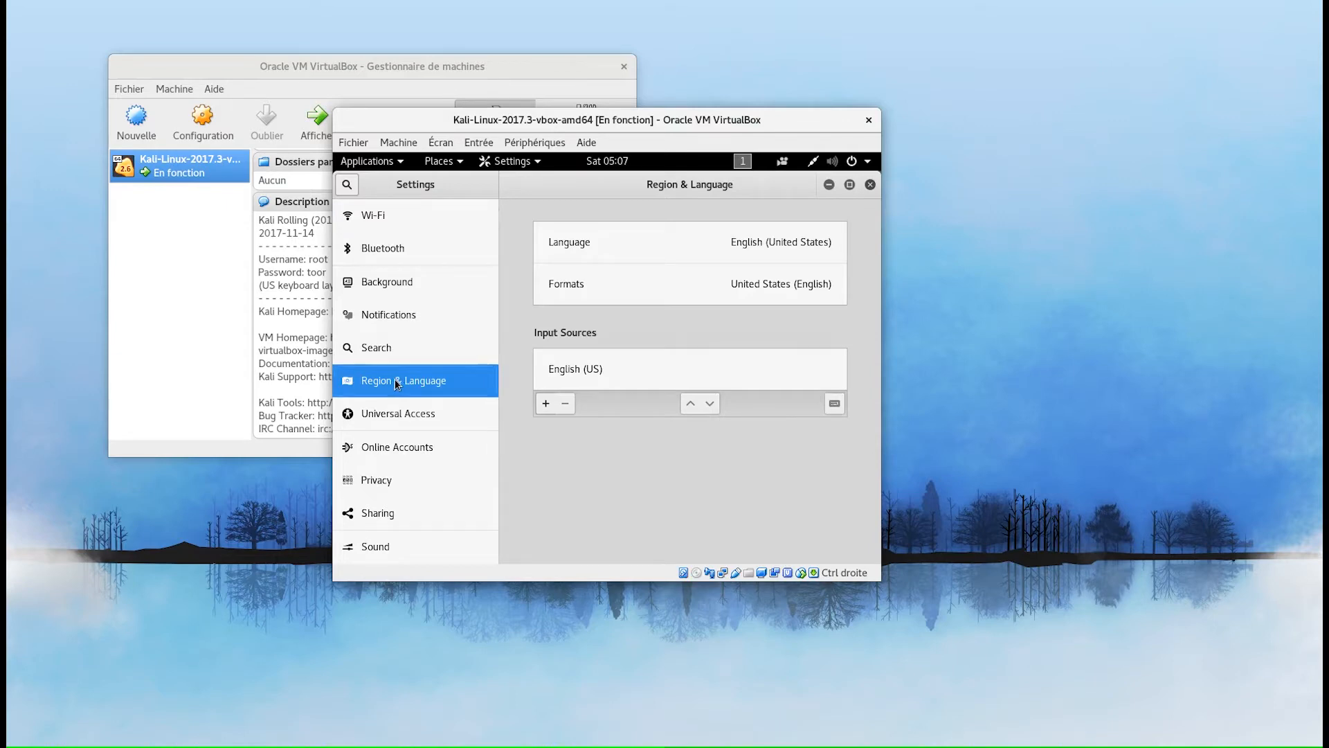
# - Open a terminal in the Kali guest and test the current layout by typing 'qwerty'
pyautogui.click(823, 184)
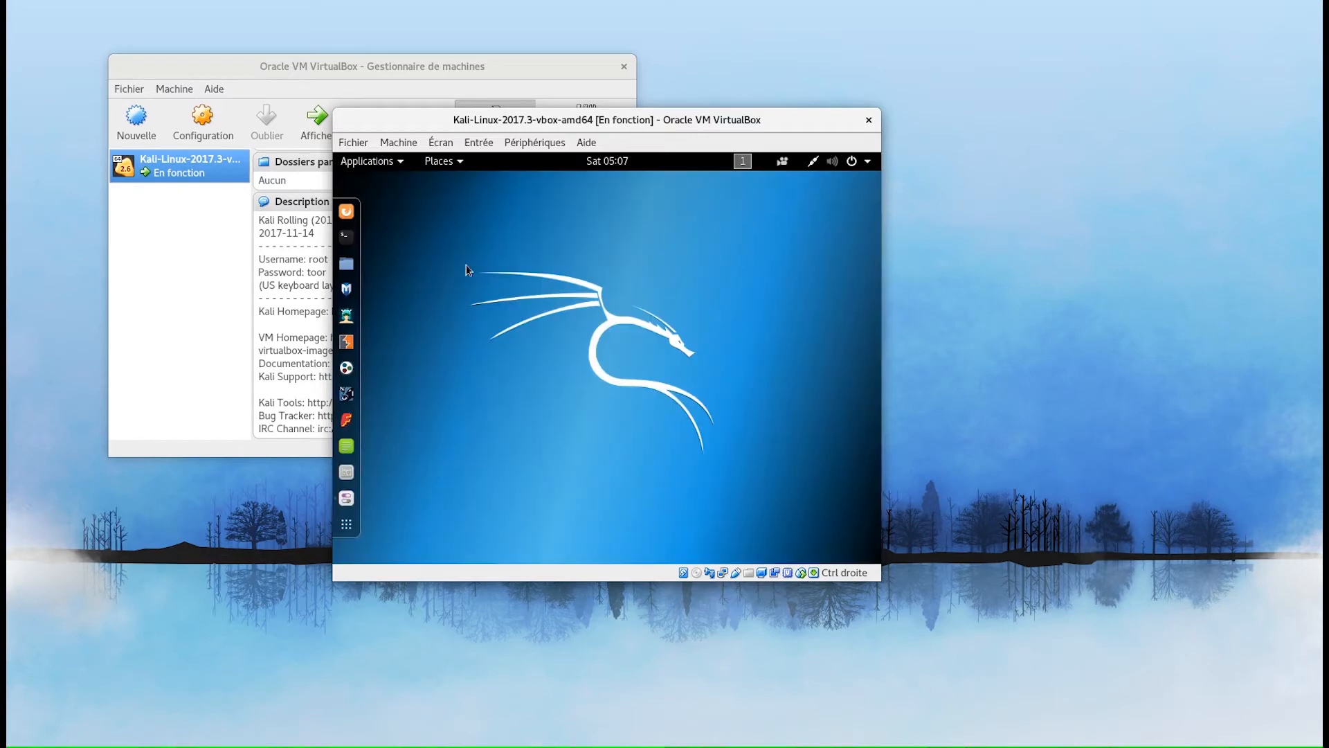
pyautogui.click(348, 236)
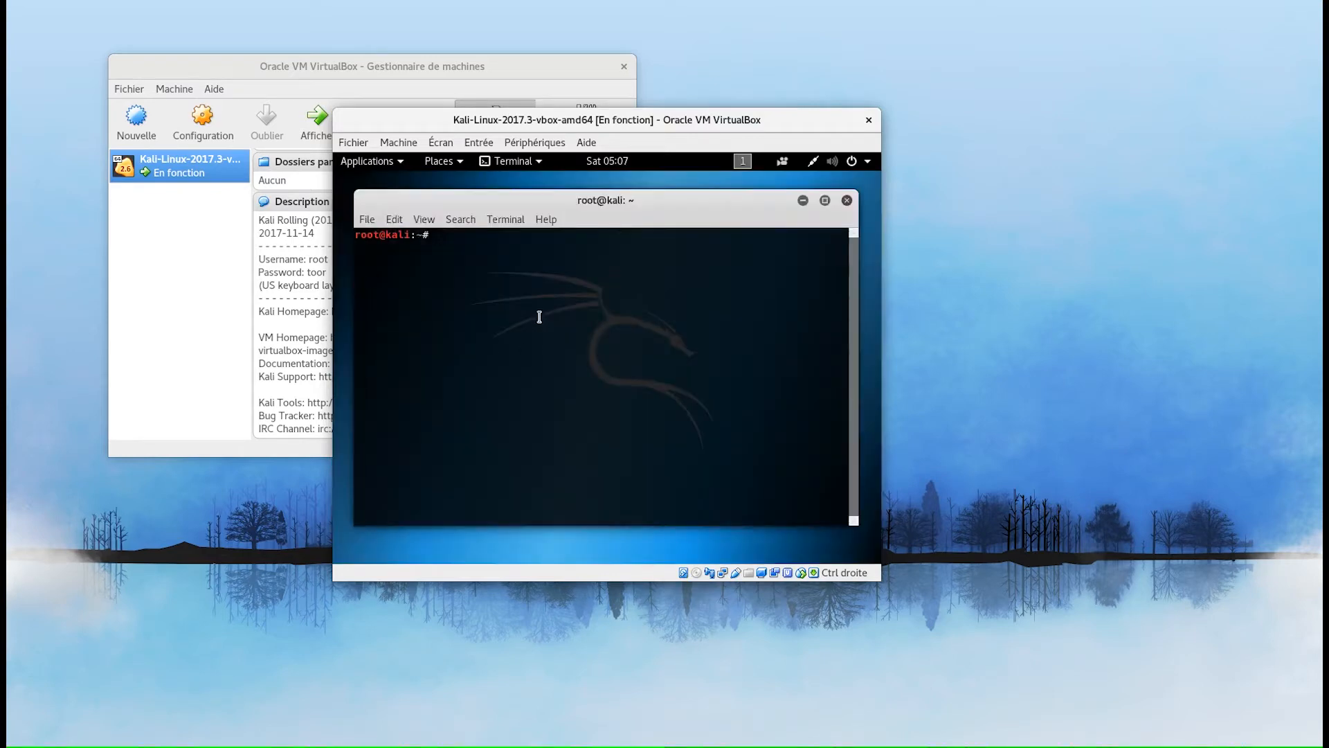
pyautogui.write('qwerty')
pyautogui.press('BackSpace')
pyautogui.press('BackSpace')
pyautogui.press('BackSpace')
pyautogui.press('BackSpace')
pyautogui.press('BackSpace')
pyautogui.press('BackSpace')
pyautogui.hotkey('alt', 'Tab')
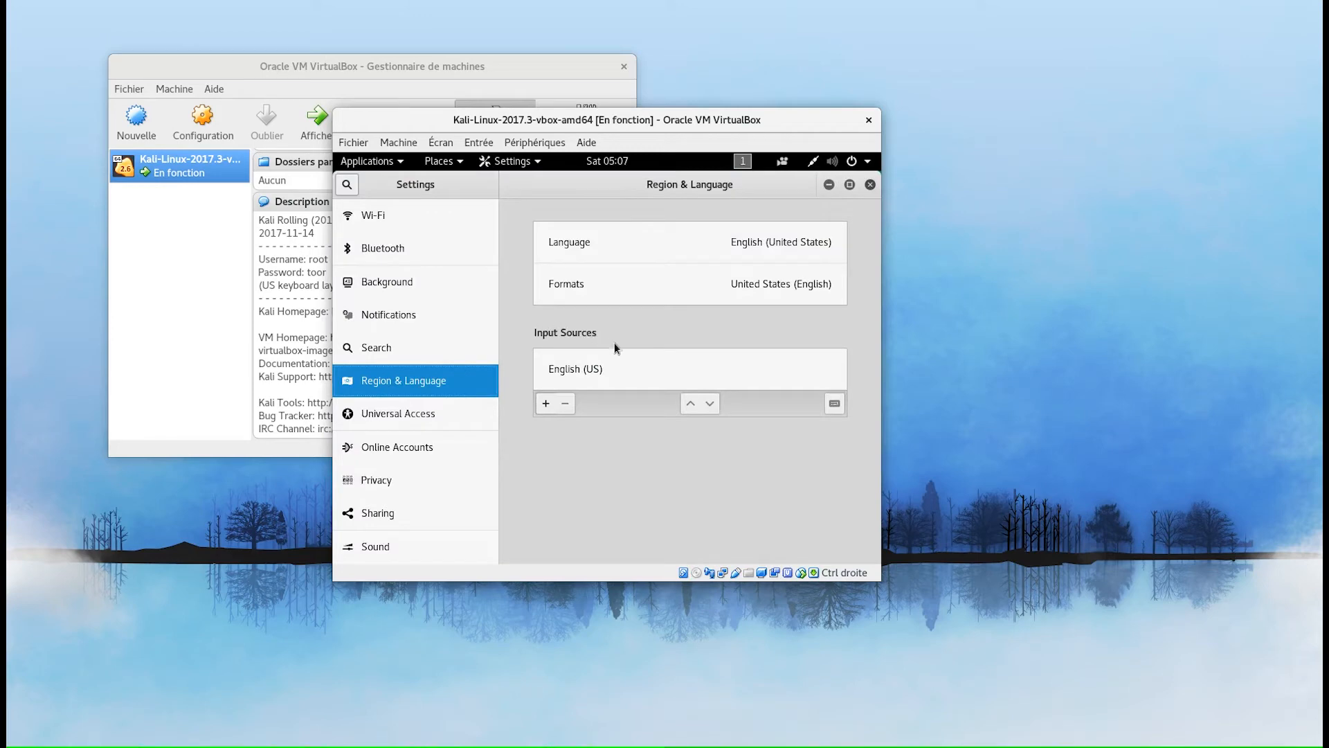
# - Add French (alternative) as an input source and remove English (US)
pyautogui.click(546, 404)
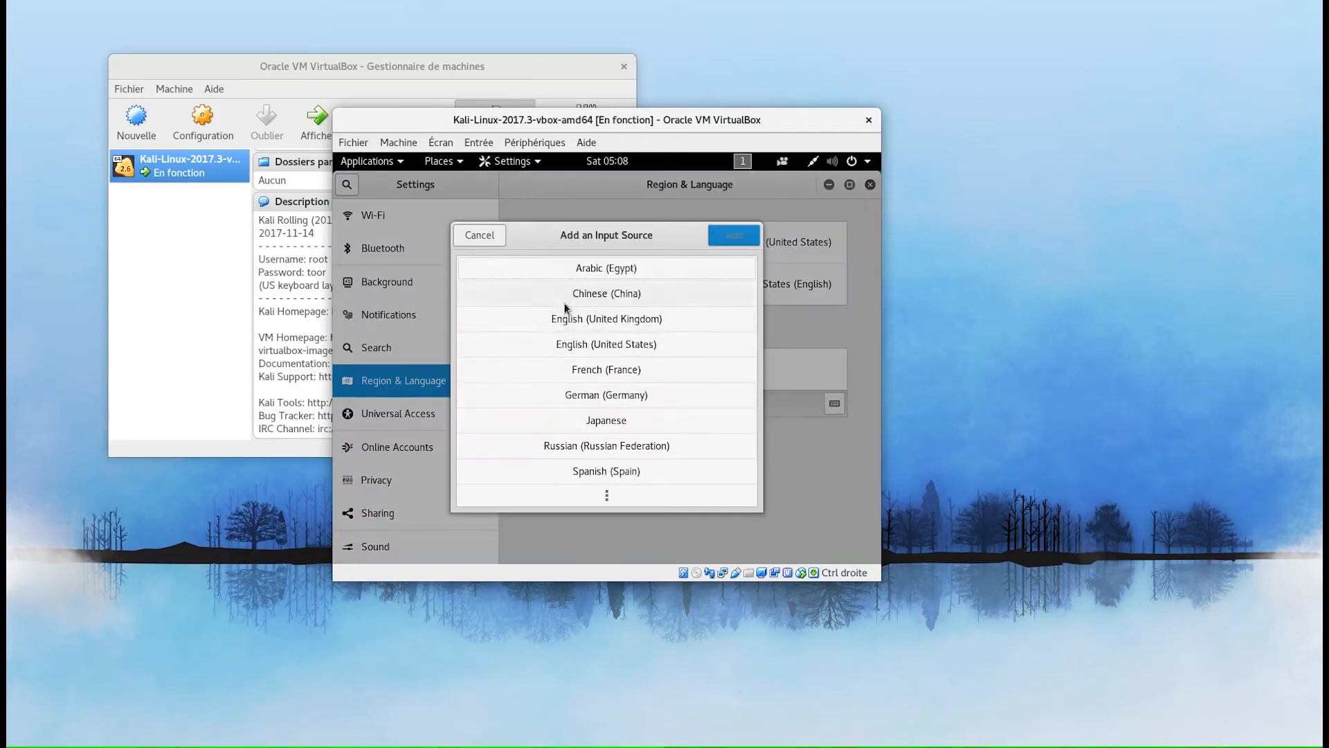
pyautogui.click(571, 370)
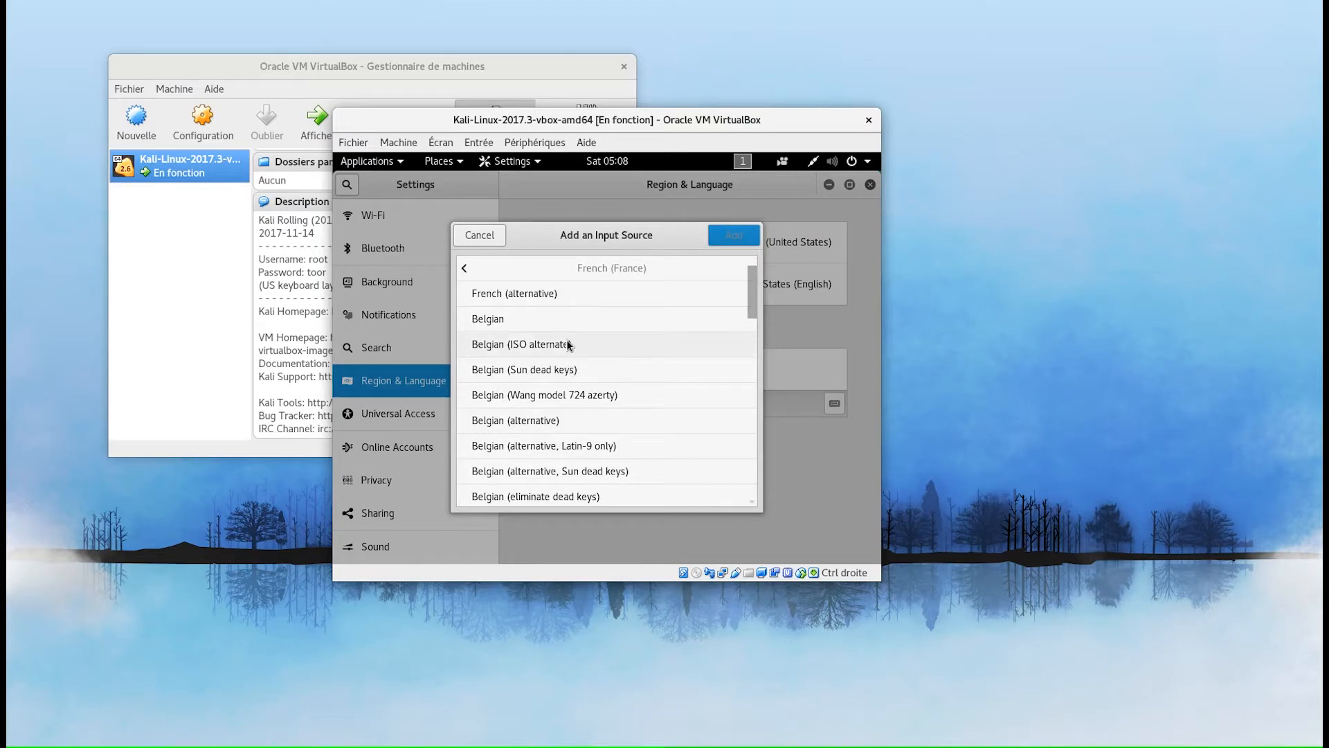
pyautogui.click(584, 294)
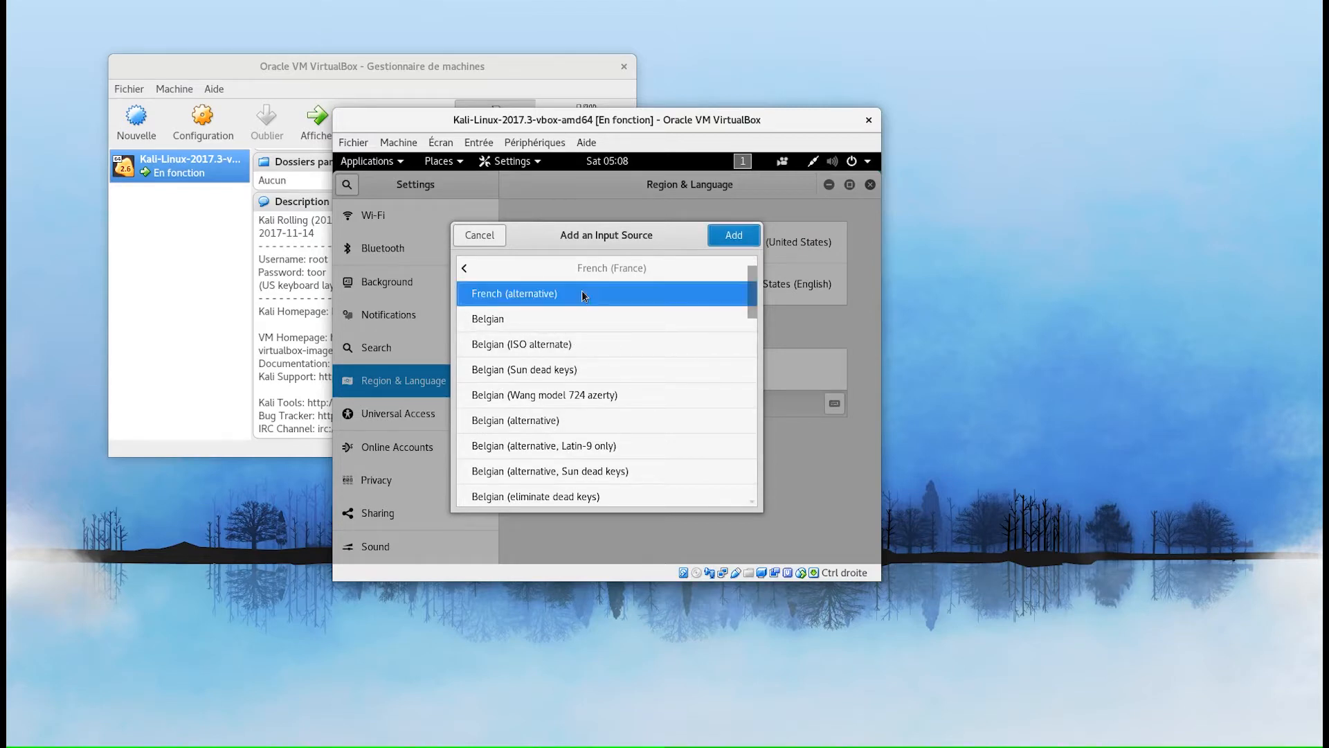
pyautogui.click(715, 244)
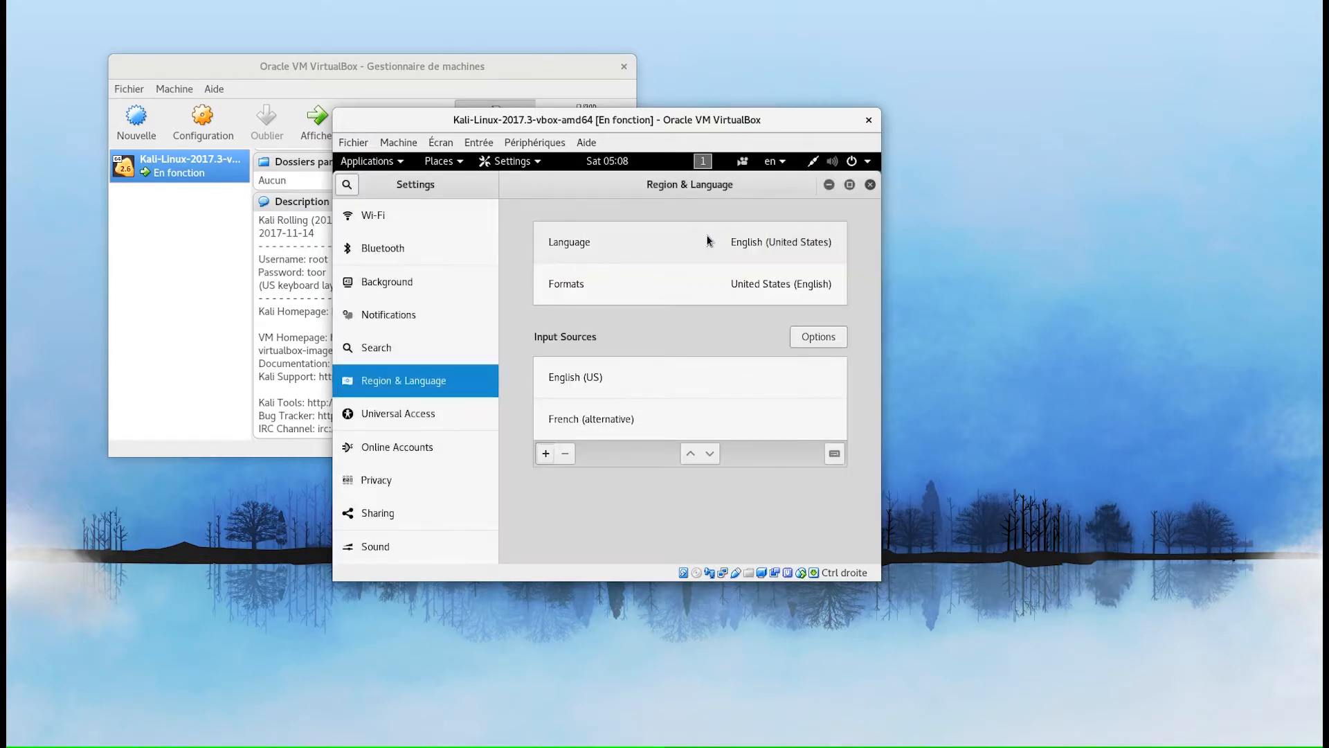
pyautogui.click(682, 375)
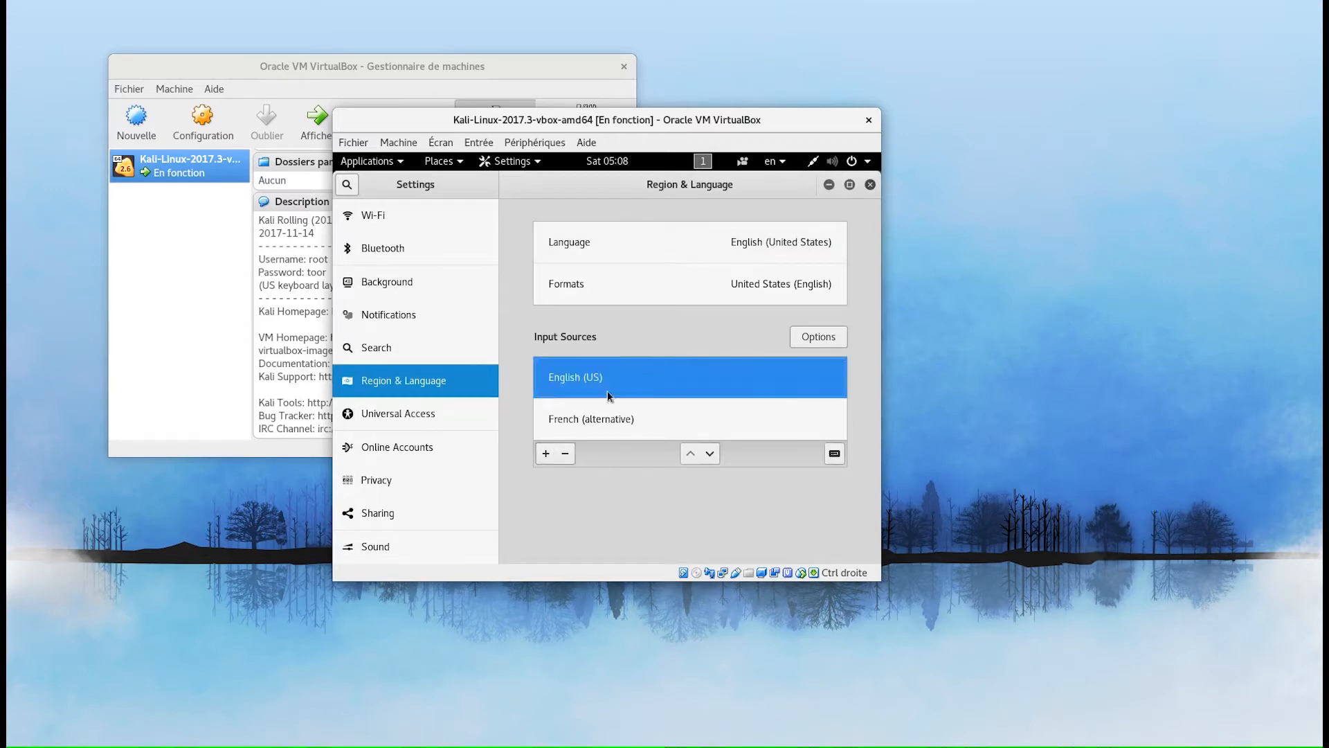
pyautogui.click(567, 454)
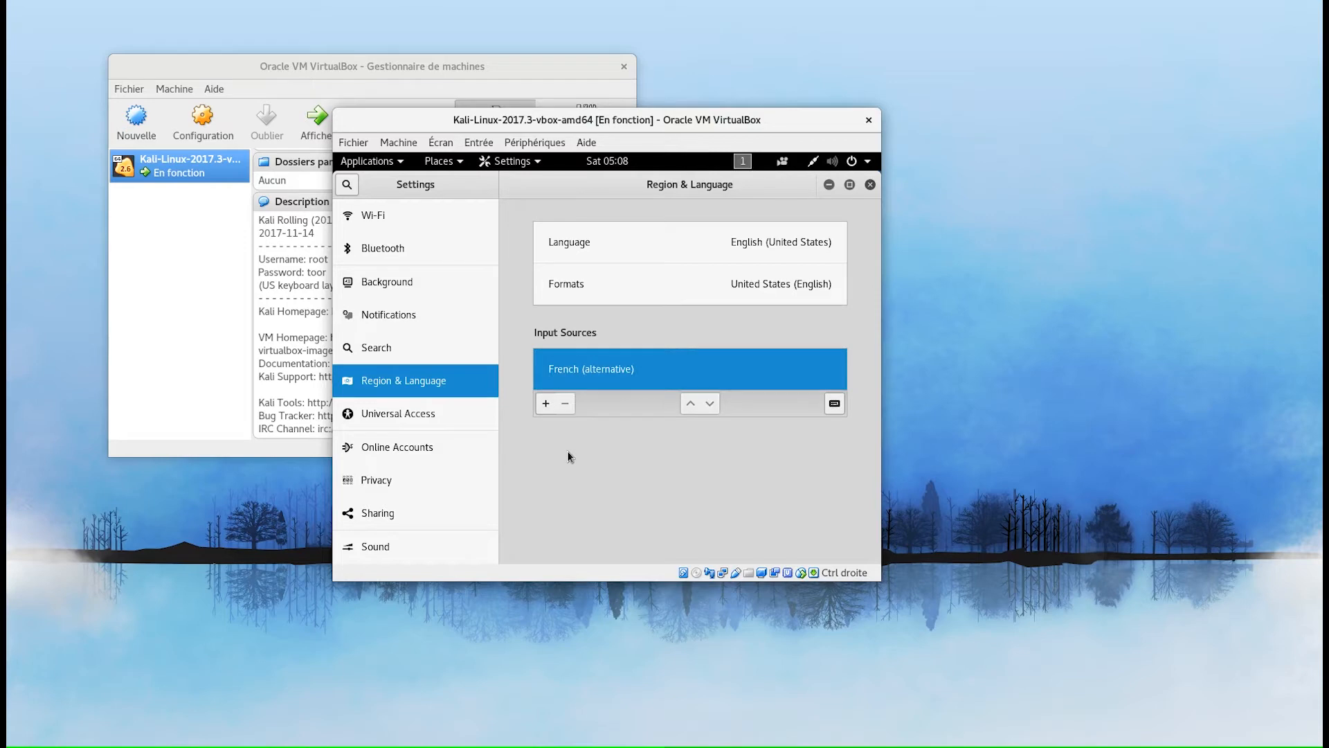
# - Test the French layout by typing 'azert' in the terminal, then close Settings
pyautogui.hotkey('alt', 'Tab')
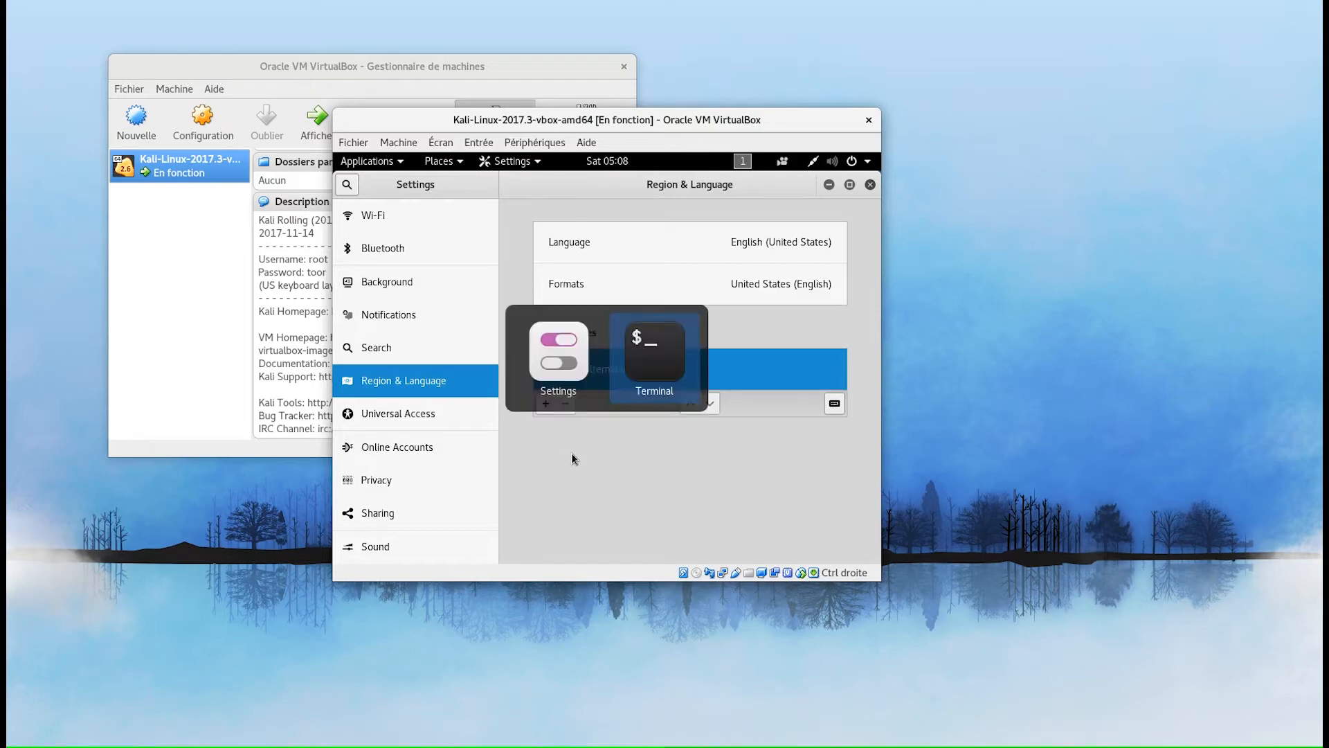
pyautogui.write('azer')
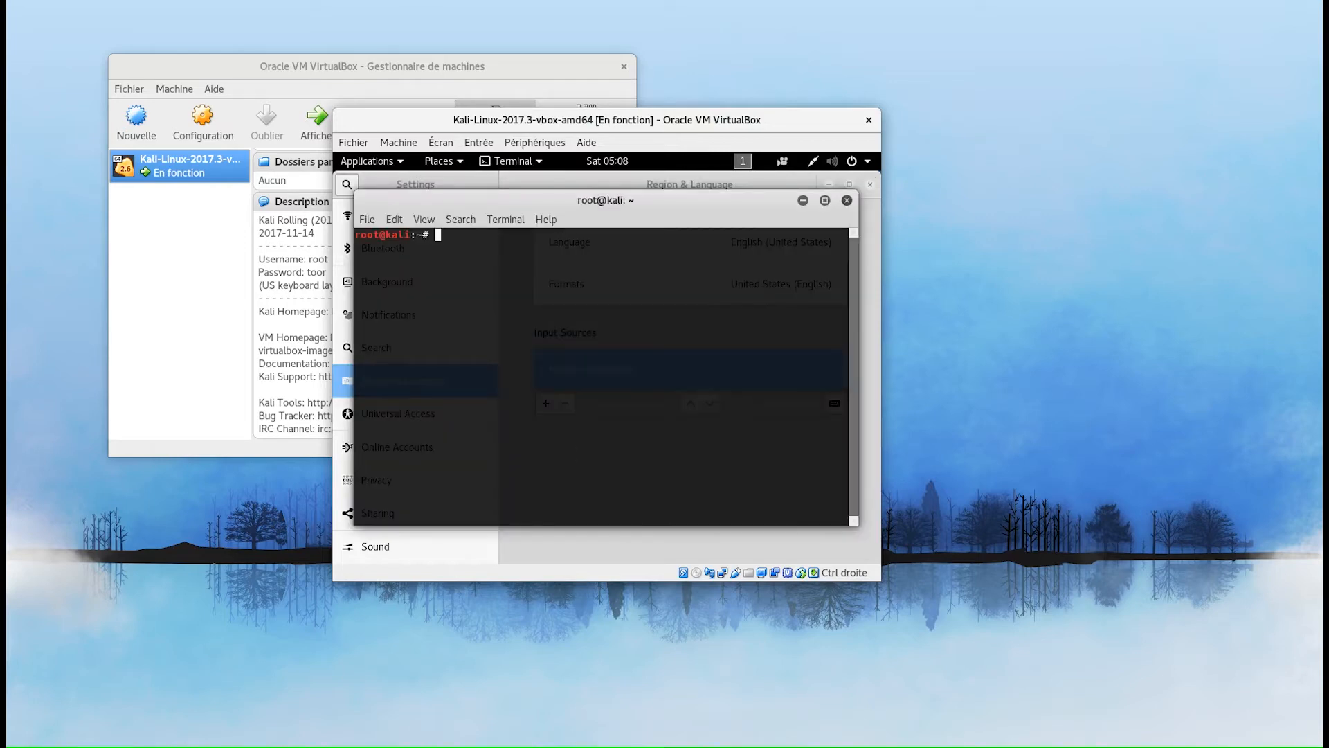
pyautogui.write('t')
pyautogui.press('BackSpace')
pyautogui.press('BackSpace')
pyautogui.press('BackSpace')
pyautogui.press('BackSpace')
pyautogui.press('BackSpace')
pyautogui.click(761, 184)
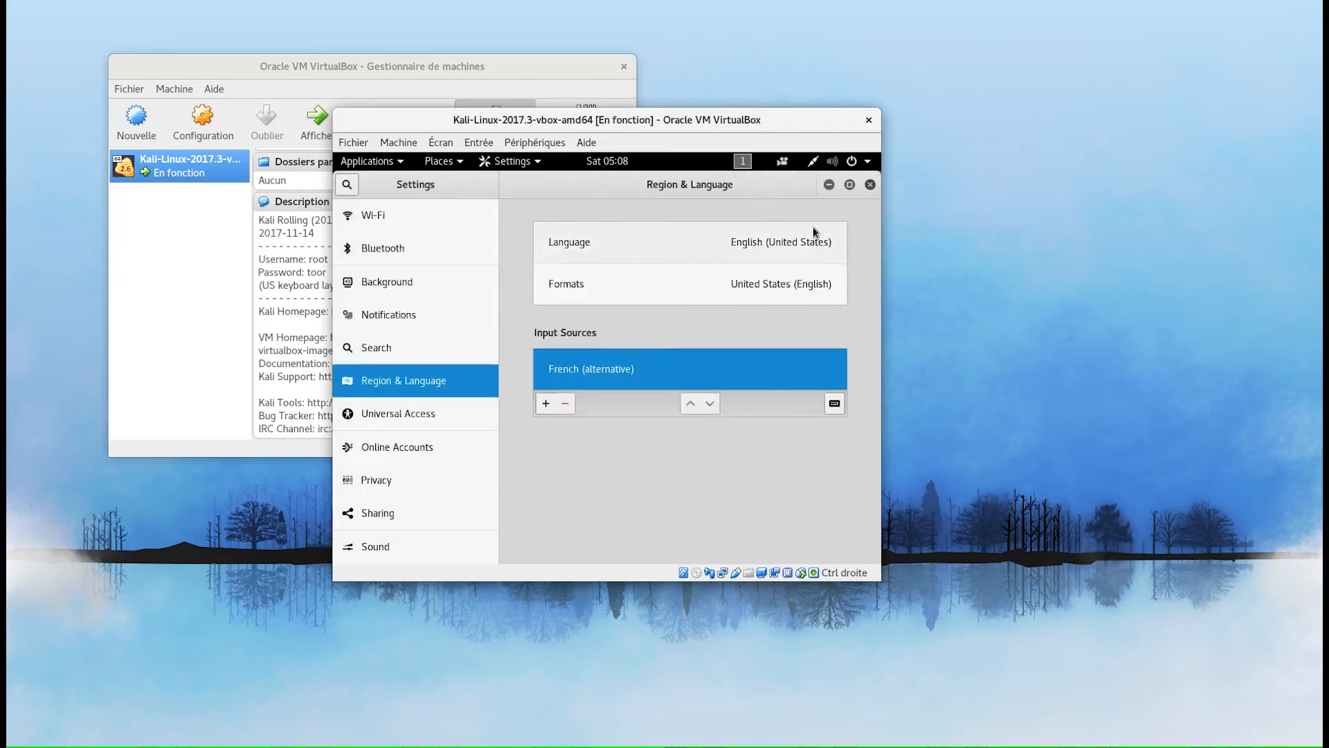
pyautogui.click(870, 185)
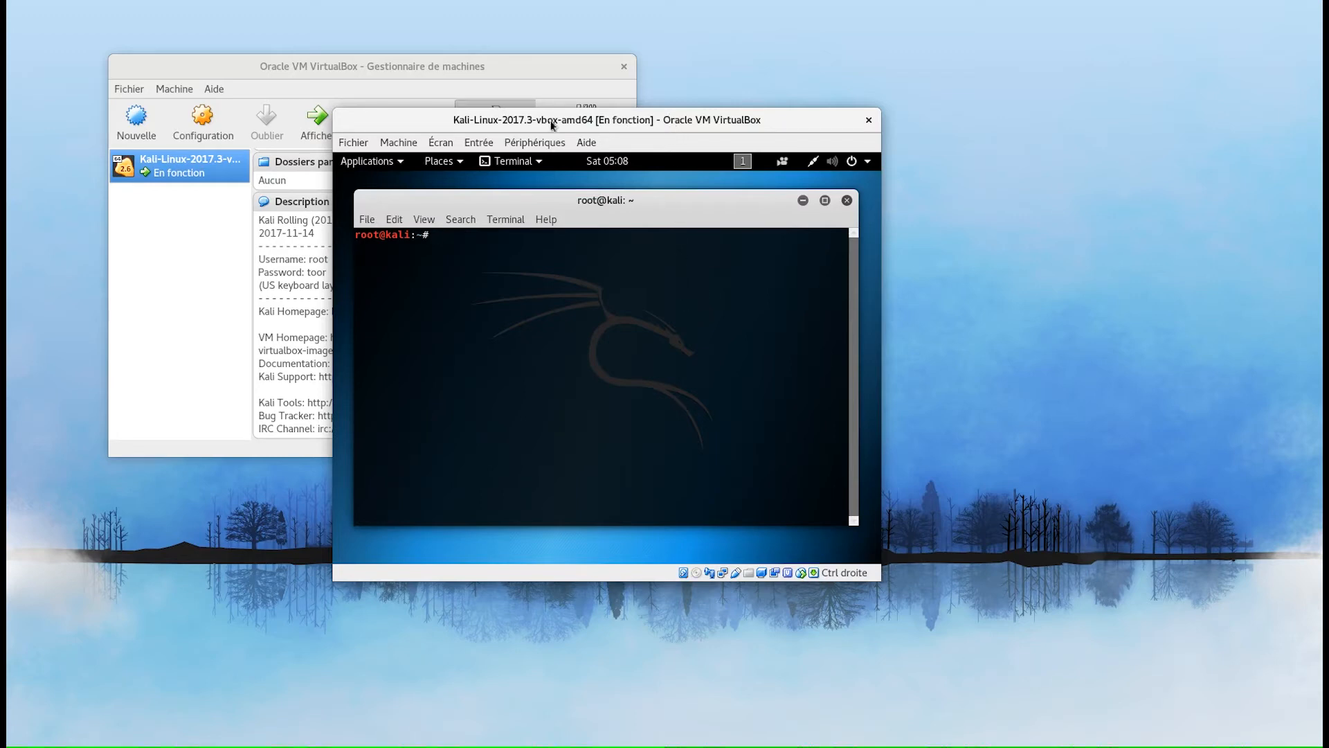
# - Switch the VM to full screen, centre the terminal, and start typing 'dpkg --list|'
pyautogui.click(443, 144)
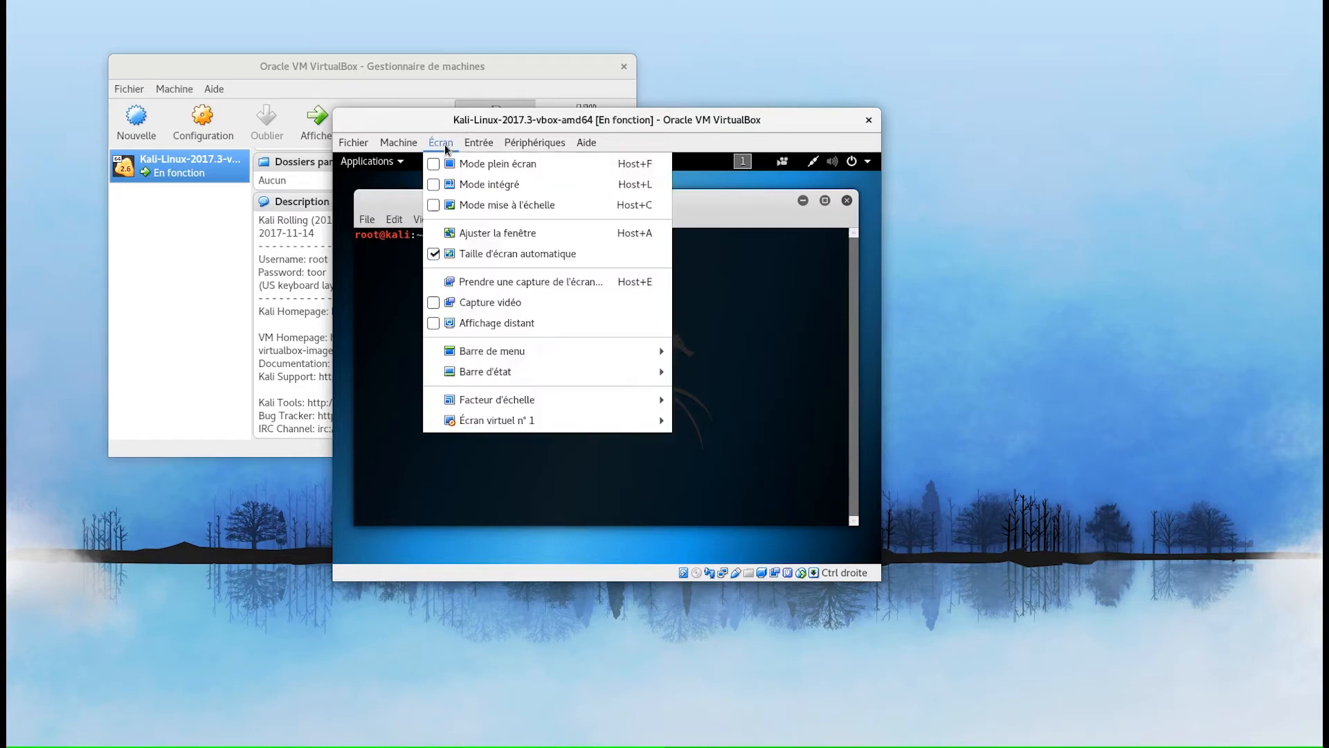
pyautogui.click(433, 166)
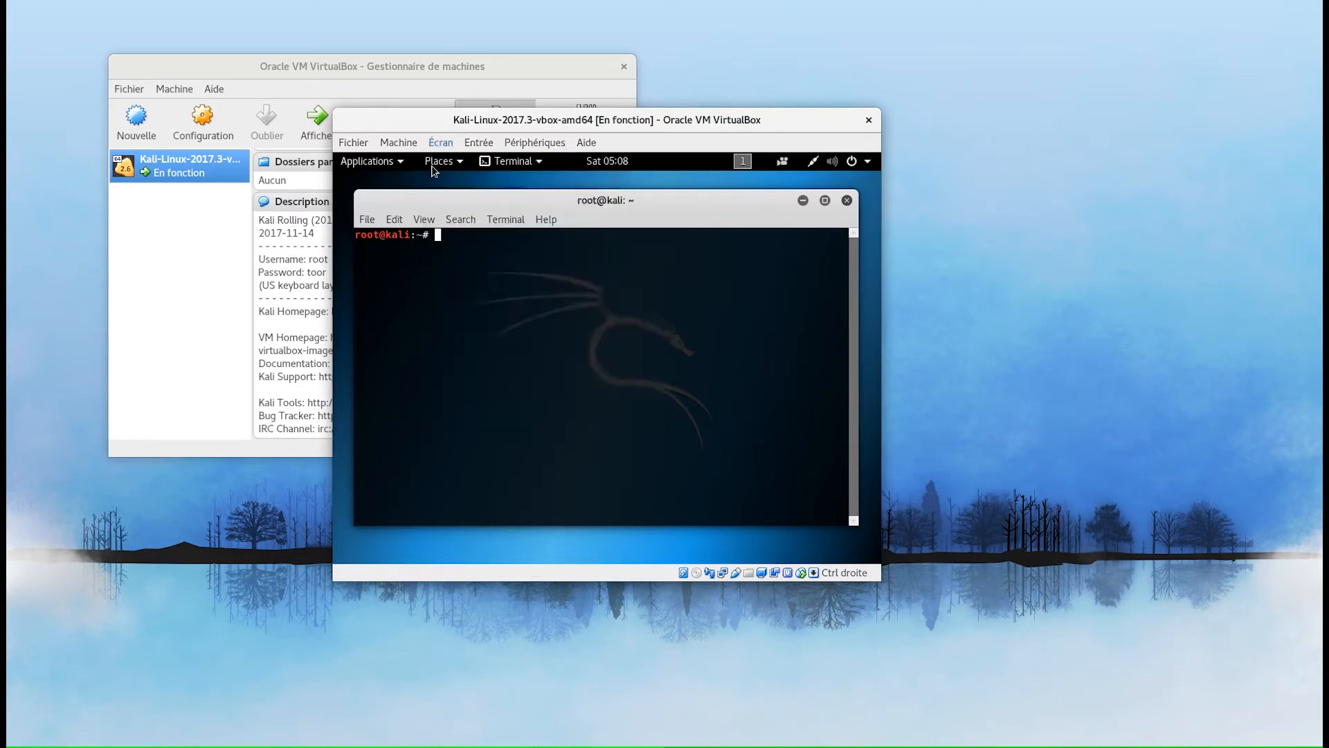
pyautogui.click(650, 427)
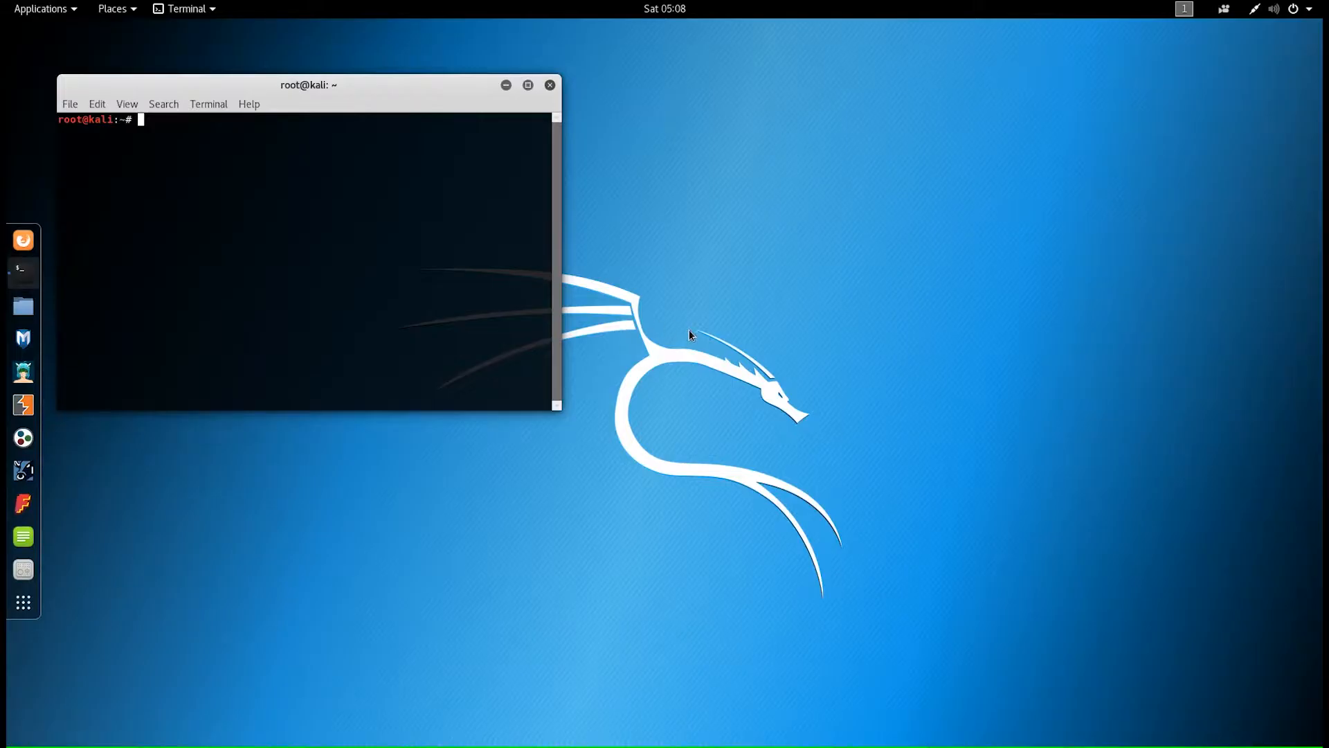
pyautogui.moveTo(383, 90); pyautogui.dragTo(712, 174)
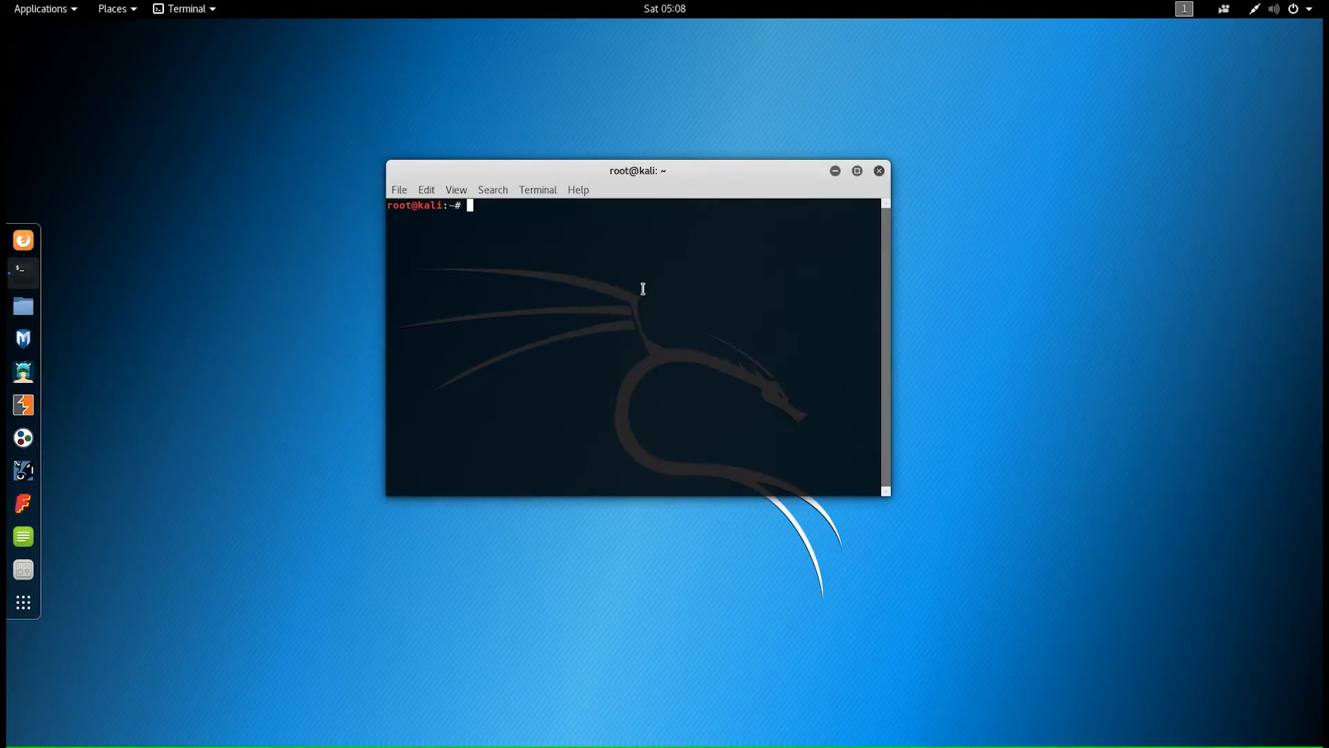
pyautogui.write('dpkg --list| gf')
# - Correct the typos and run 'dpkg --list| grep -i virtualbox'
pyautogui.press('BackSpace')
pyautogui.write('rep -i')
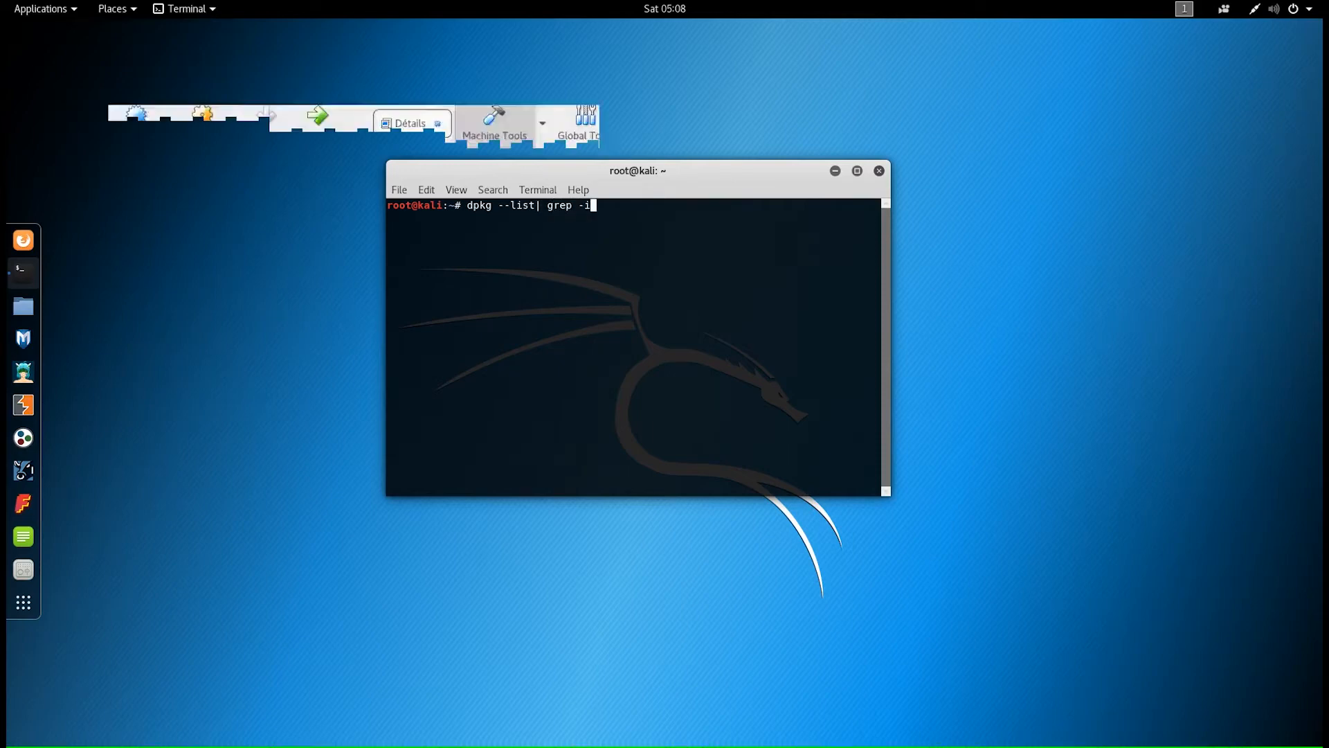
pyautogui.write(' virtualboix')
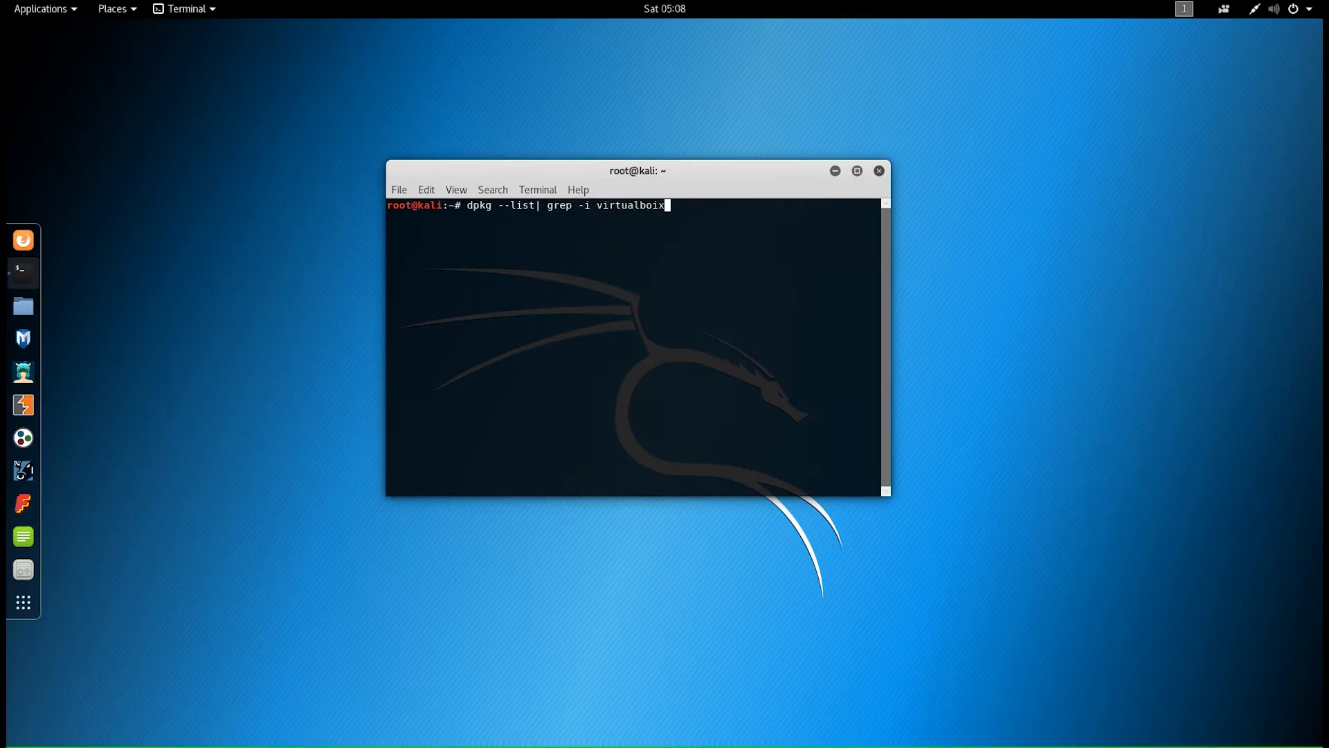
pyautogui.press('BackSpace')
pyautogui.press('BackSpace')
pyautogui.write('x')
pyautogui.press('Return')
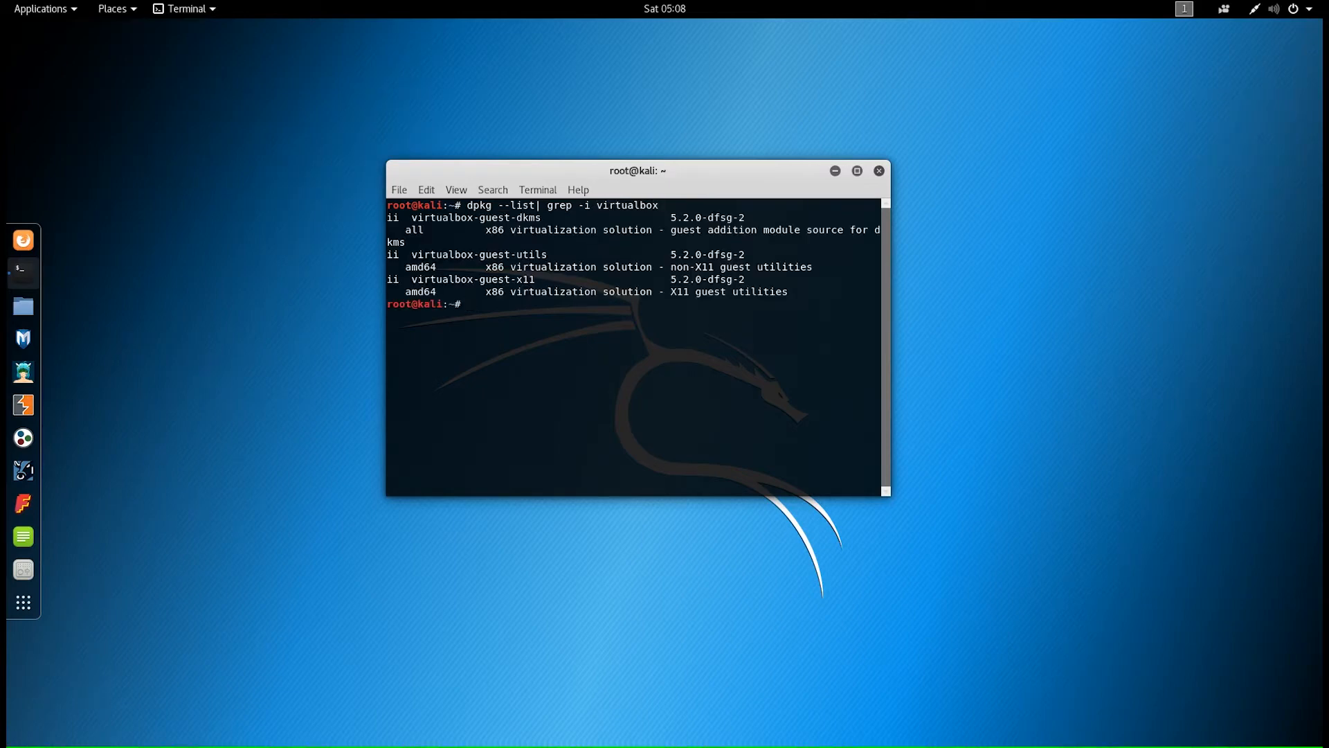
# - Highlight the virtualbox-guest-dkms, -utils and -x11 5.2.0-dfsg-2 lines in the output
pyautogui.moveTo(436, 218); pyautogui.dragTo(540, 217)
pyautogui.moveTo(423, 255); pyautogui.dragTo(546, 254)
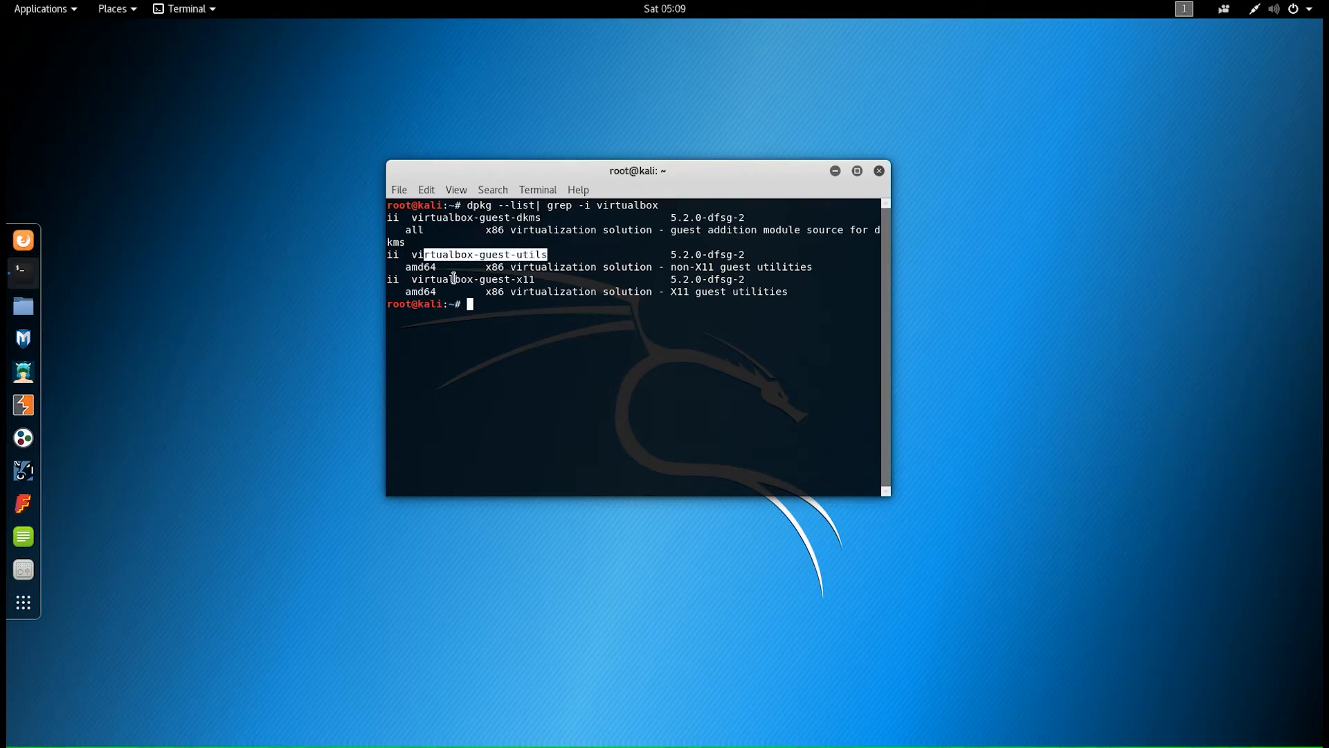
pyautogui.moveTo(455, 279); pyautogui.dragTo(535, 280)
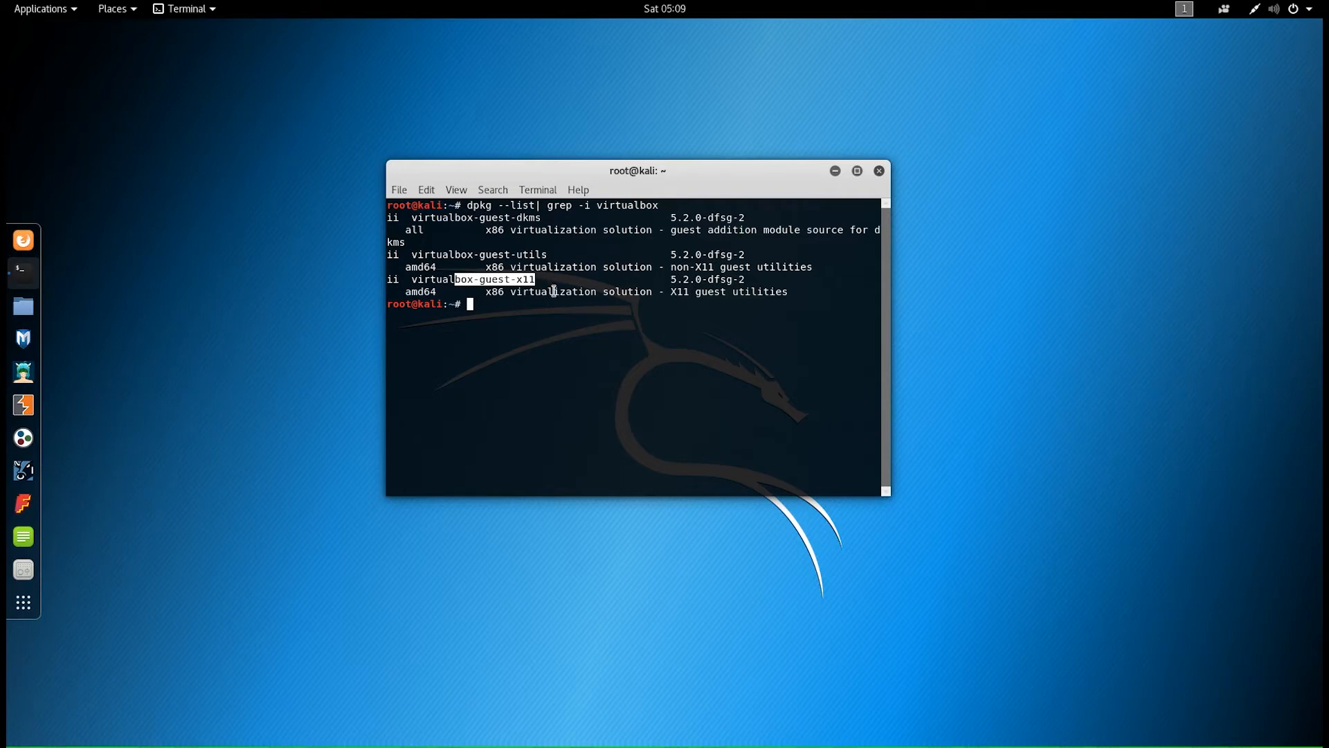
pyautogui.click(558, 374)
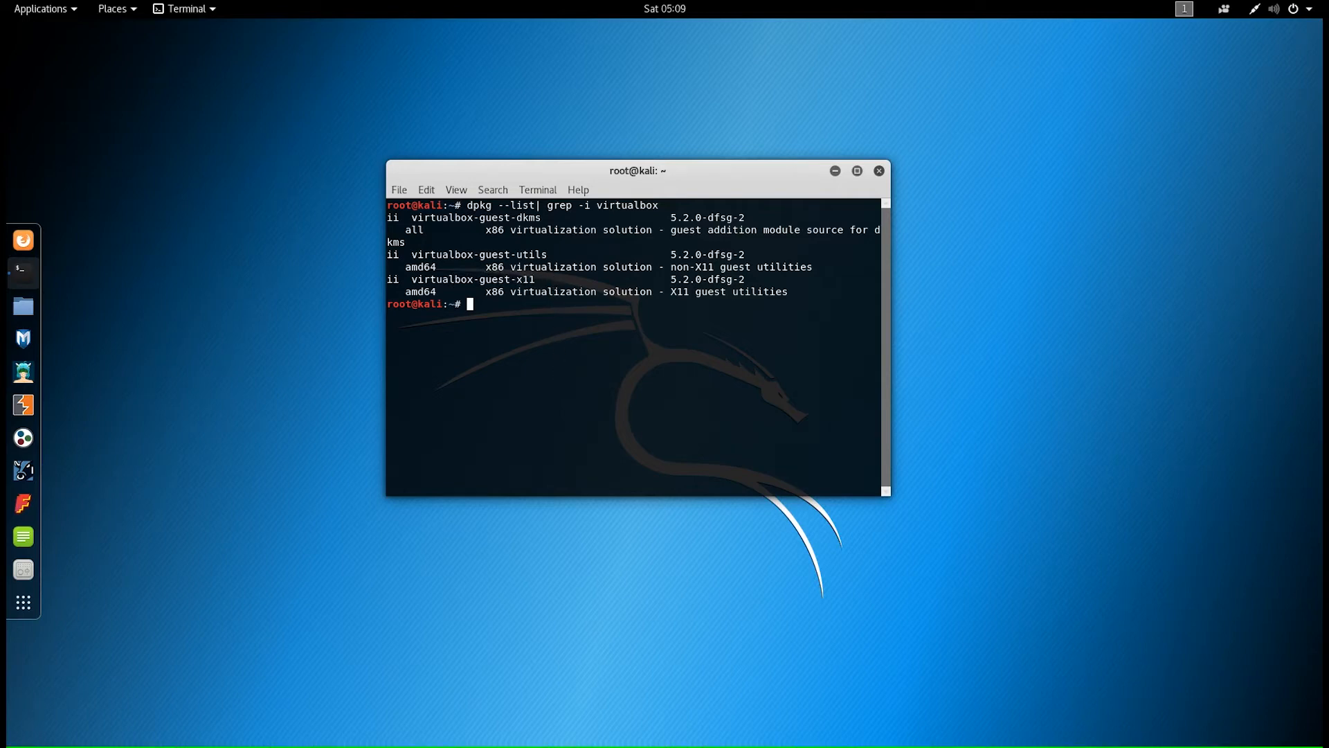
# - Refresh Kali's package lists with apt update, then run apt upgrade and confirm with y
pyautogui.write('apt update')
pyautogui.press('Return')
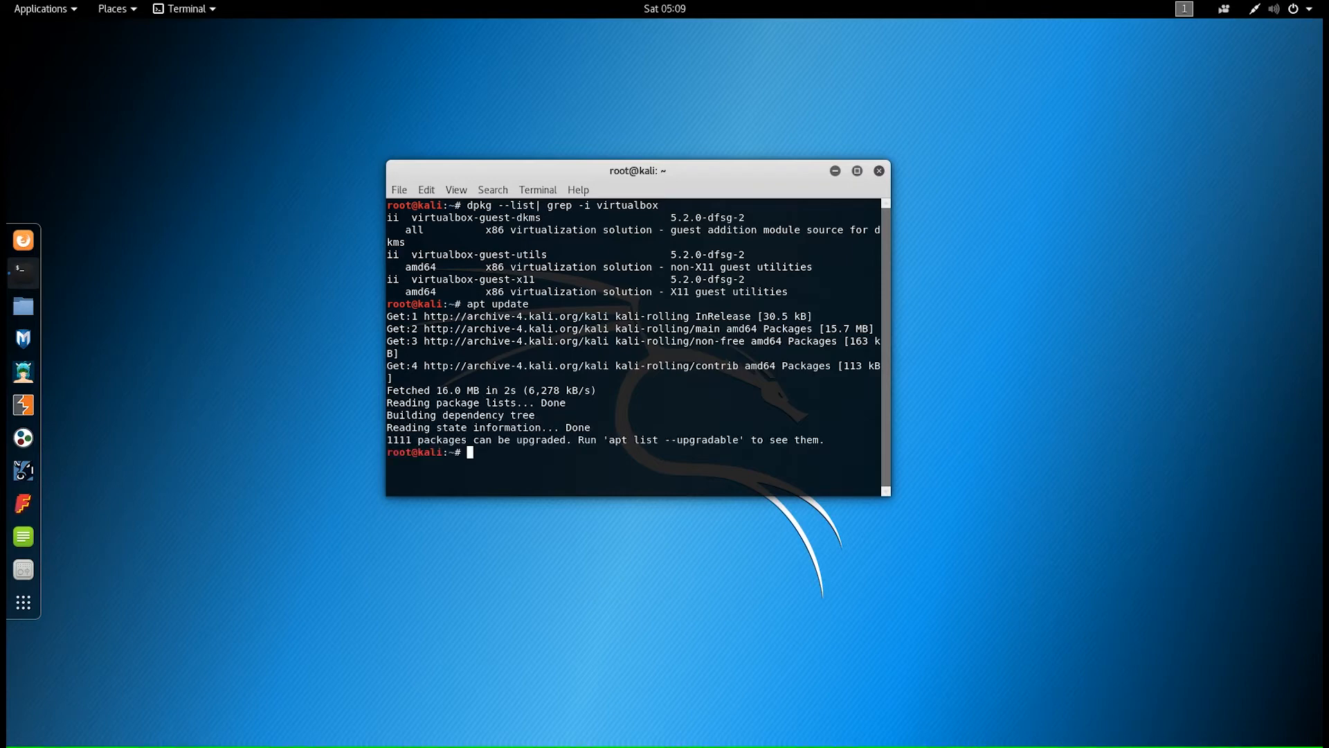
pyautogui.press('Up')
pyautogui.press('BackSpace')
pyautogui.press('BackSpace')
pyautogui.press('BackSpace')
pyautogui.press('BackSpace')
pyautogui.write('grade')
pyautogui.press('Return')
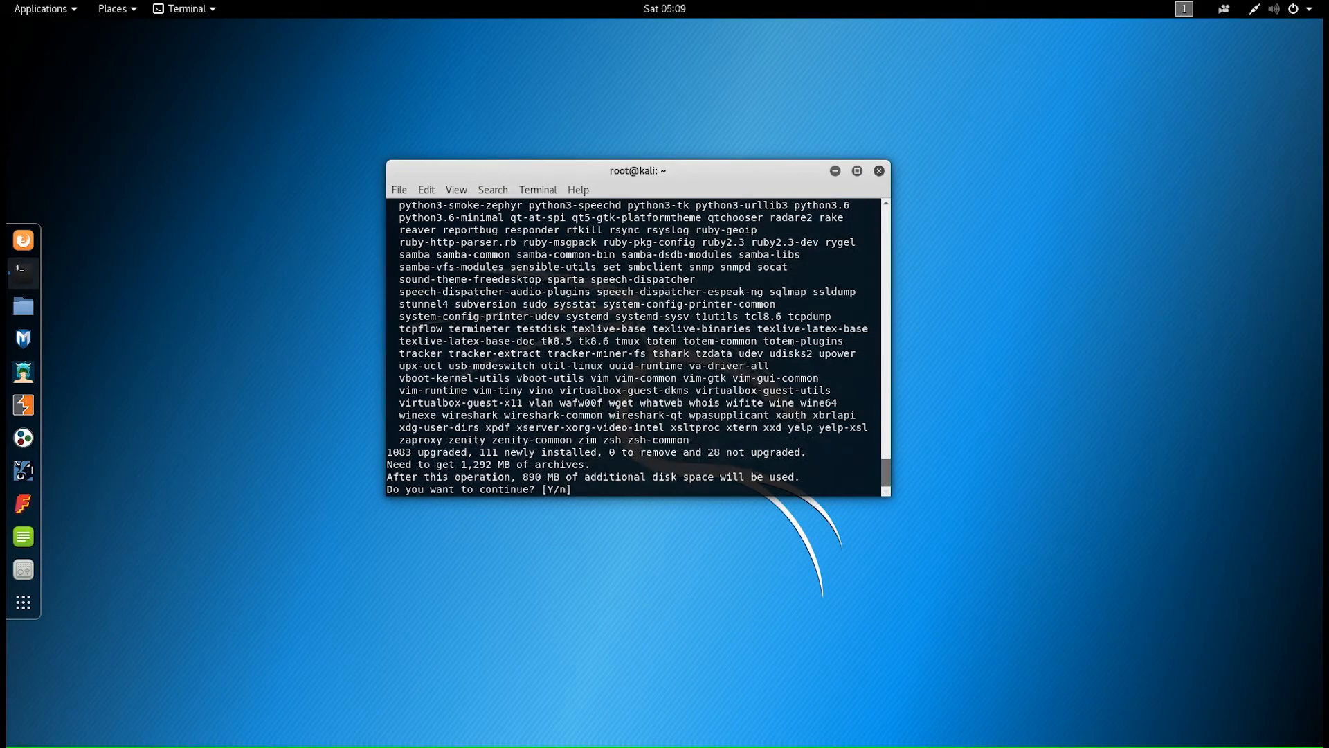
pyautogui.write('y')
pyautogui.press('Return')
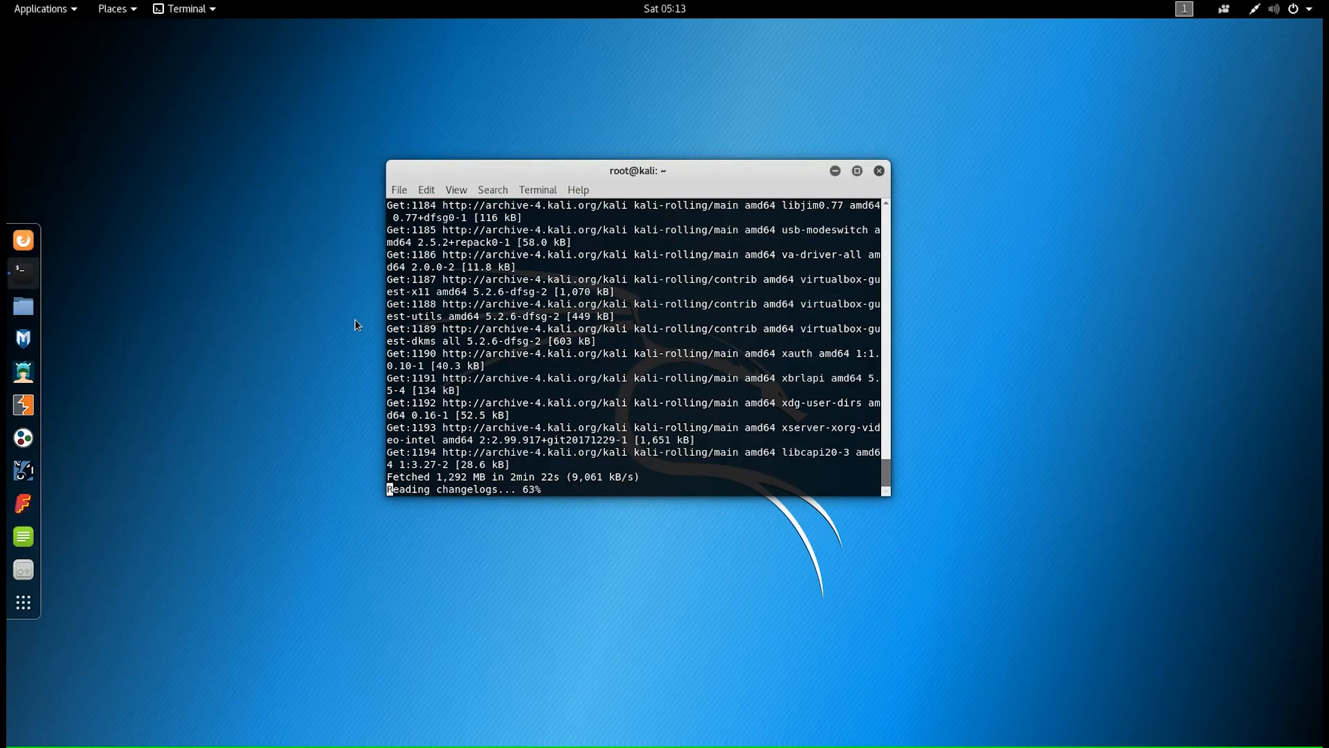
# - Dismiss the changelog pager and move and enlarge the terminal window to show the upgrade output
pyautogui.press('q')
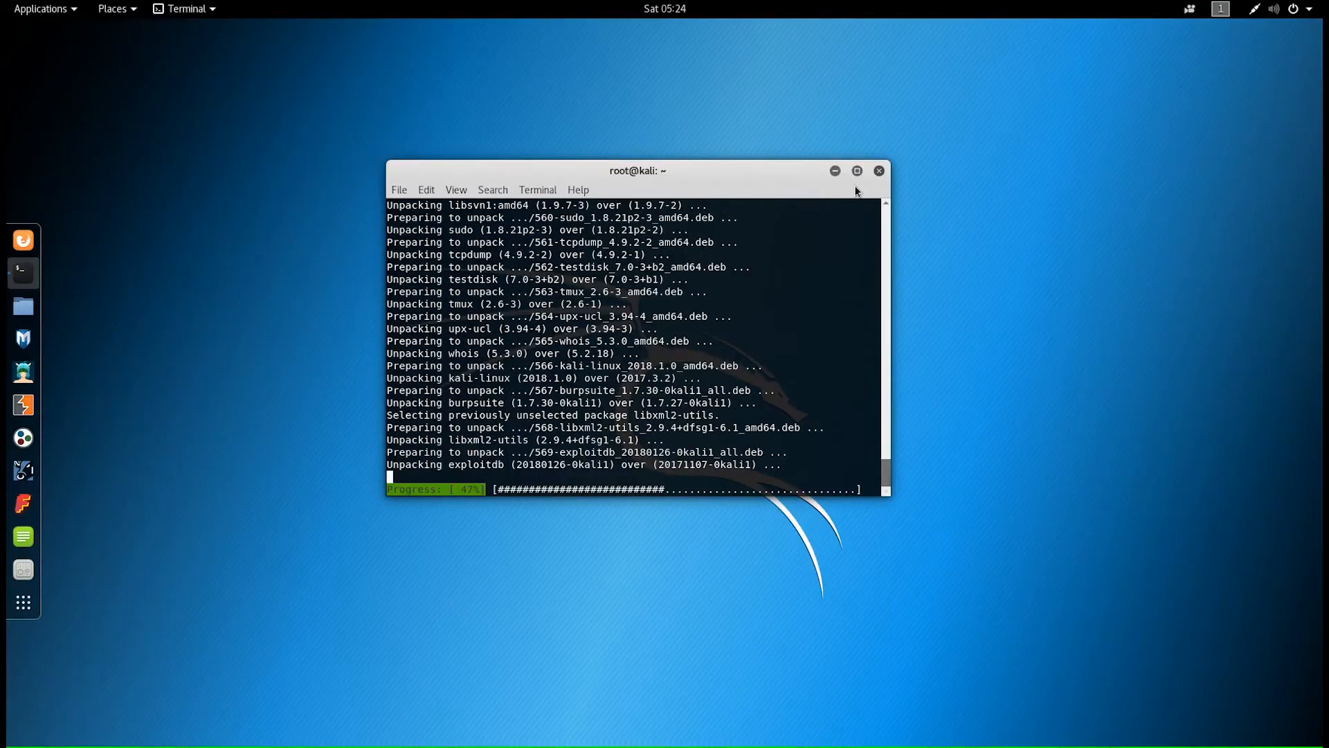
pyautogui.moveTo(890, 496); pyautogui.dragTo(1199, 694)
pyautogui.moveTo(683, 165); pyautogui.dragTo(450, 124)
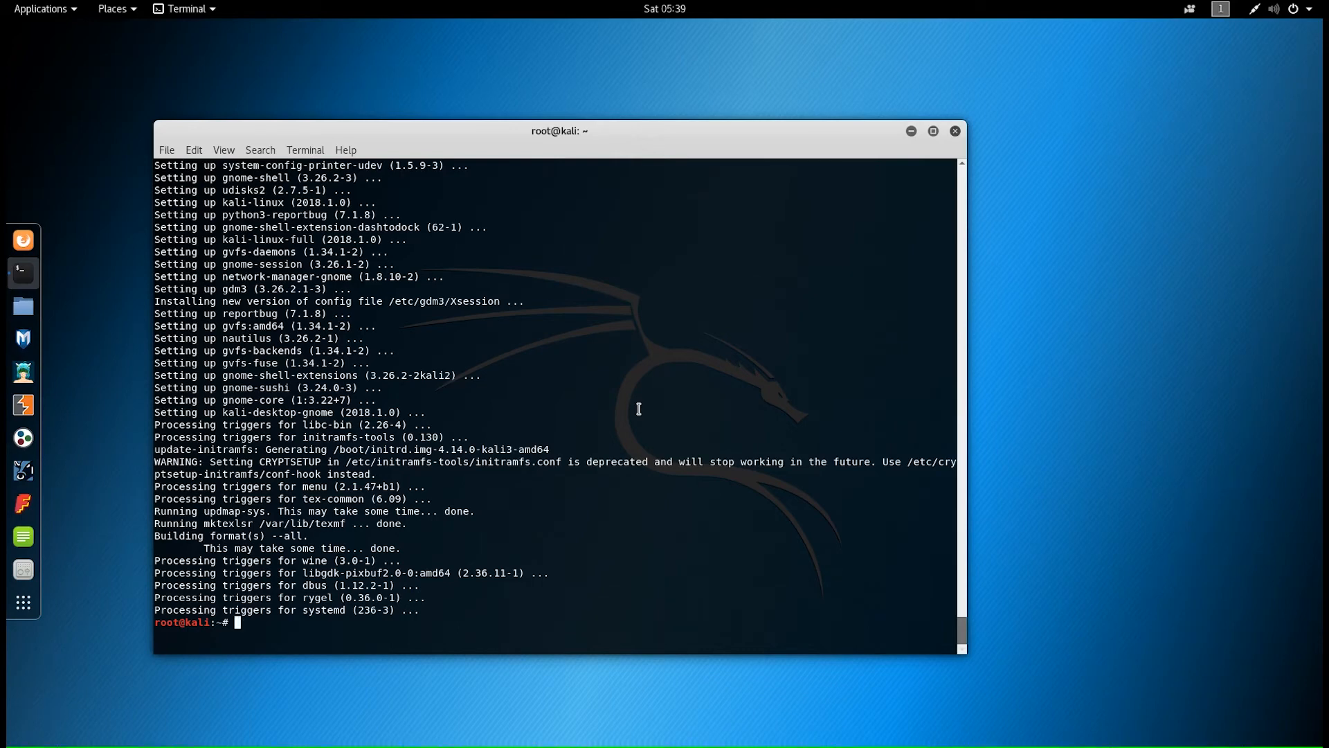
# - Restart Kali from the system menu's power options, then open a new terminal from the dock
pyautogui.click(1310, 9)
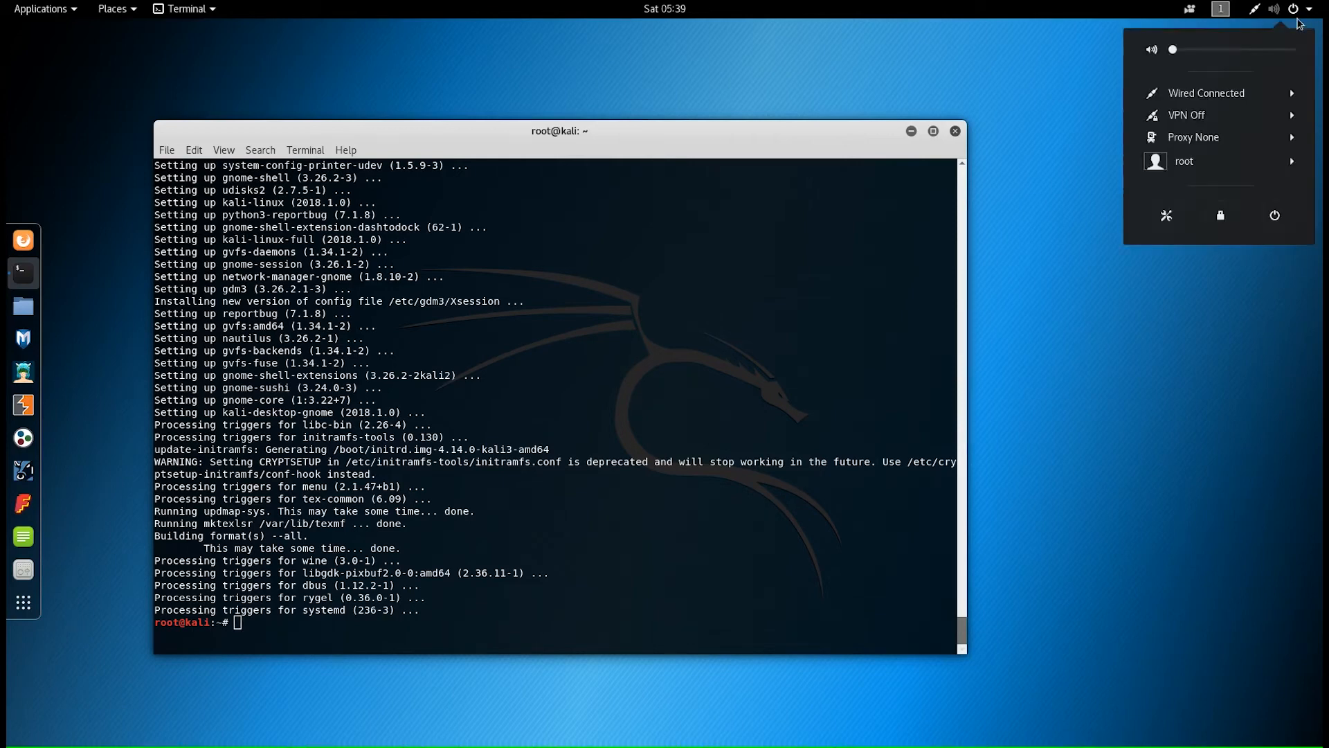
pyautogui.click(1278, 218)
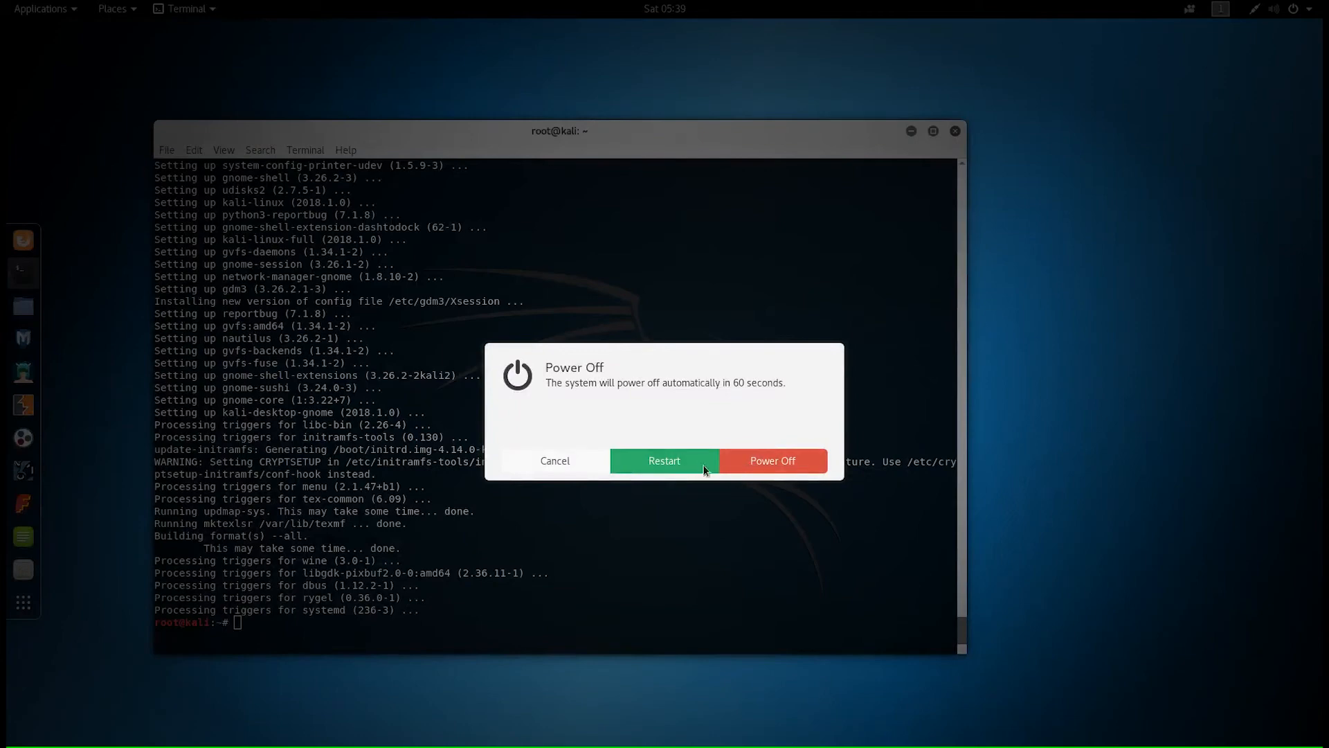
pyautogui.click(671, 462)
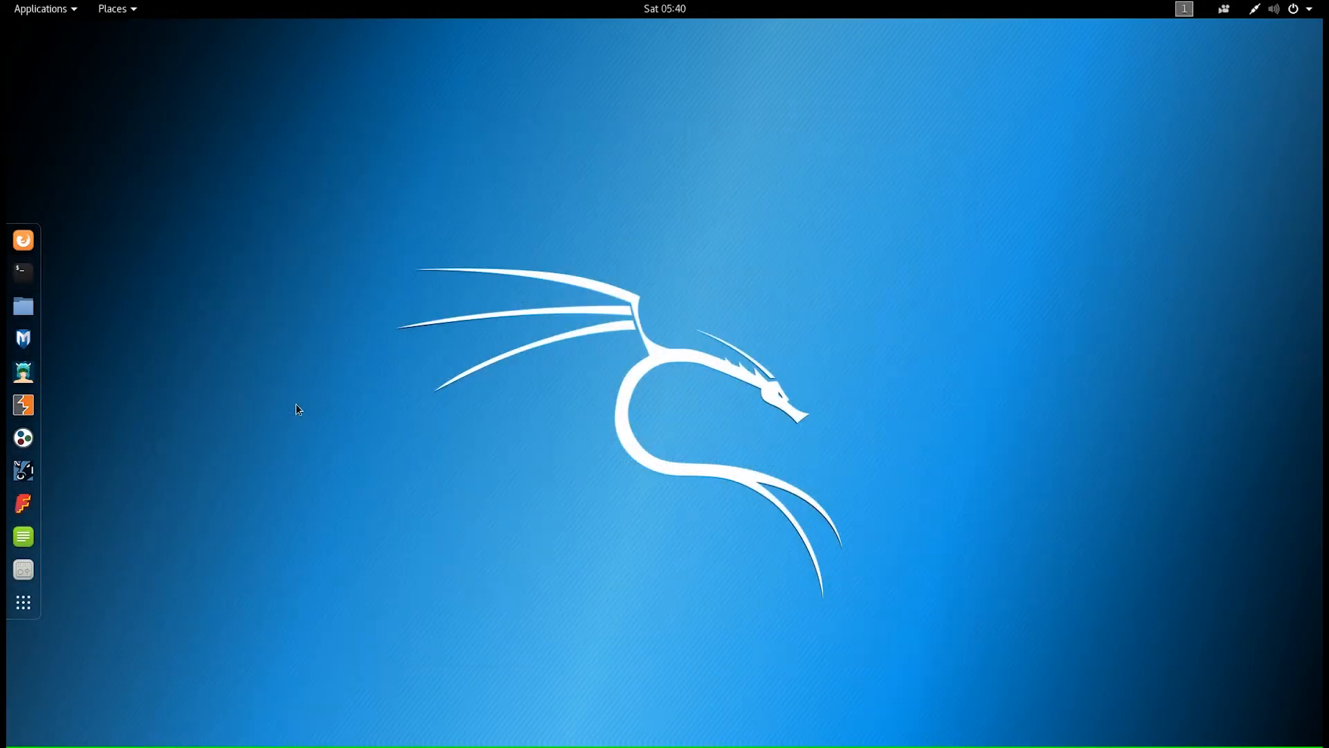
pyautogui.click(24, 277)
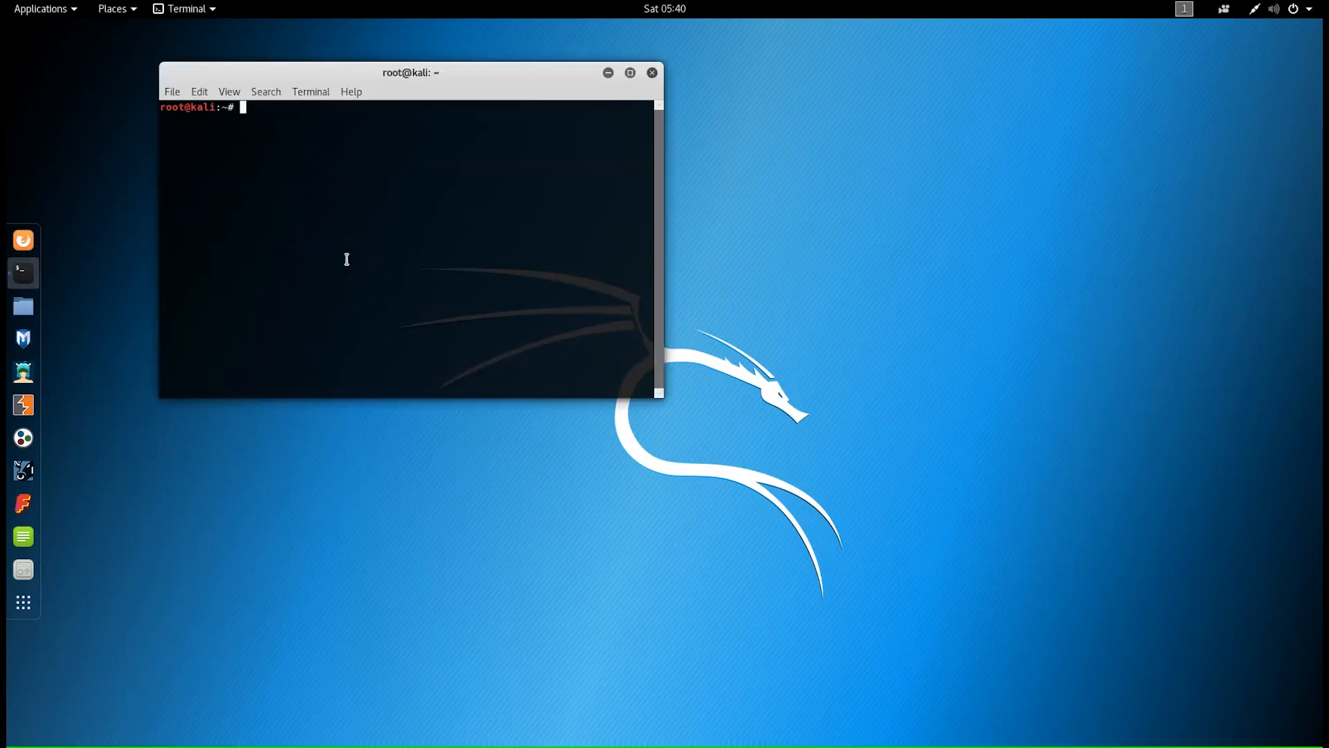
# - Echo "azerty" to test the French layout, then rerun apt update and apt upgrade
pyautogui.write('echo "azerty"')
pyautogui.press('Return')
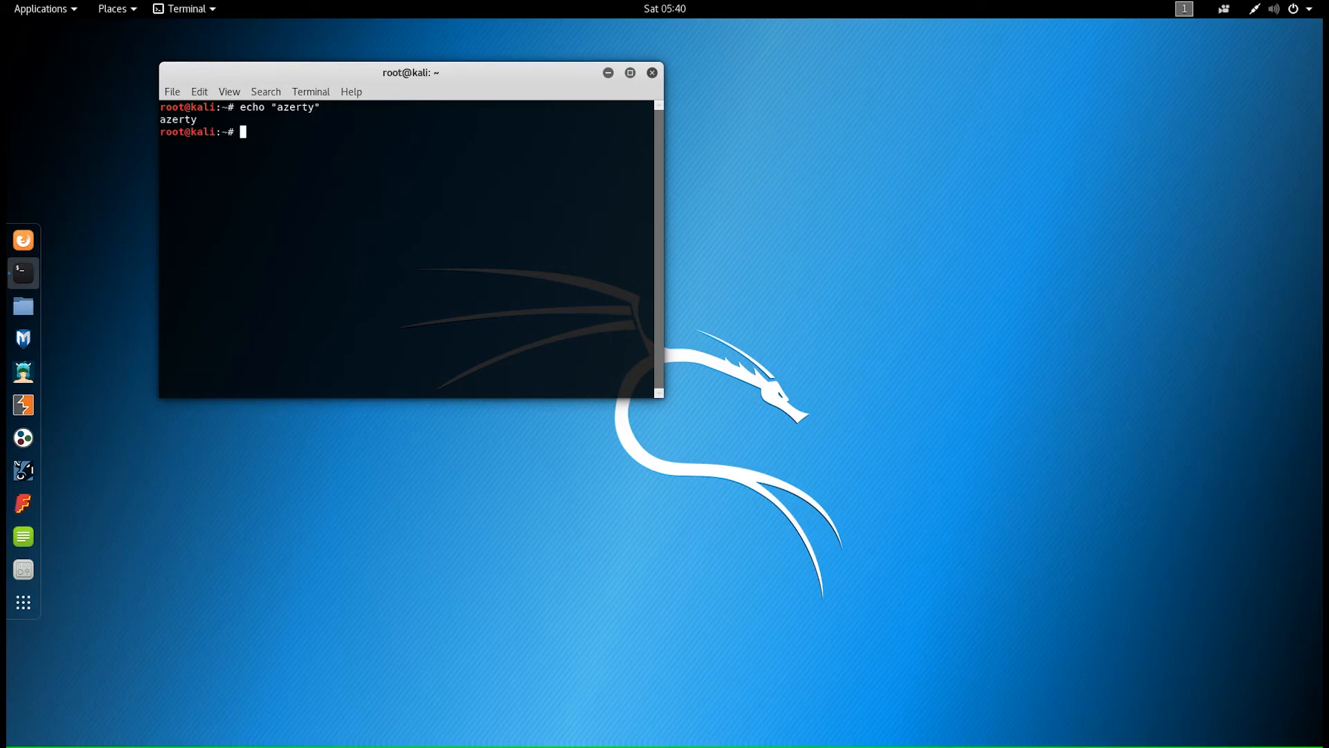
pyautogui.write('apt update')
pyautogui.press('Return')
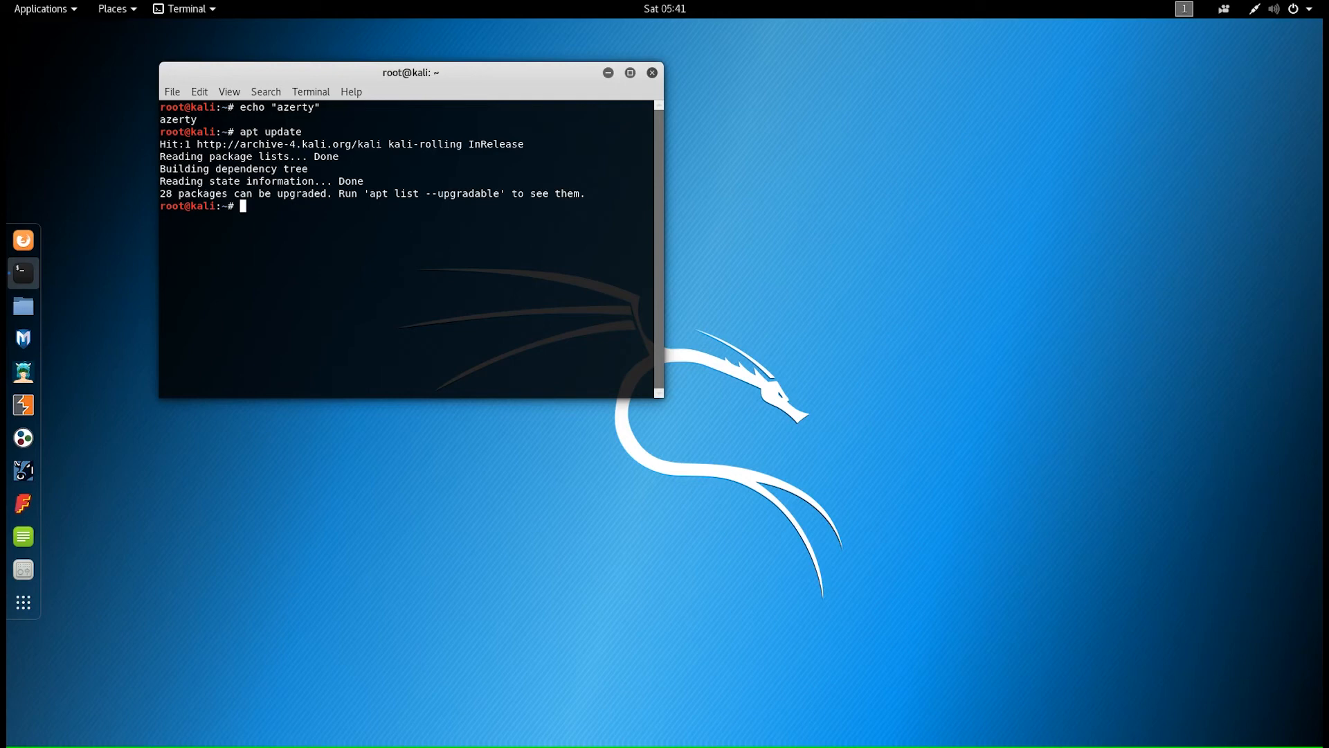
pyautogui.write('apt upgrade')
pyautogui.press('Return')
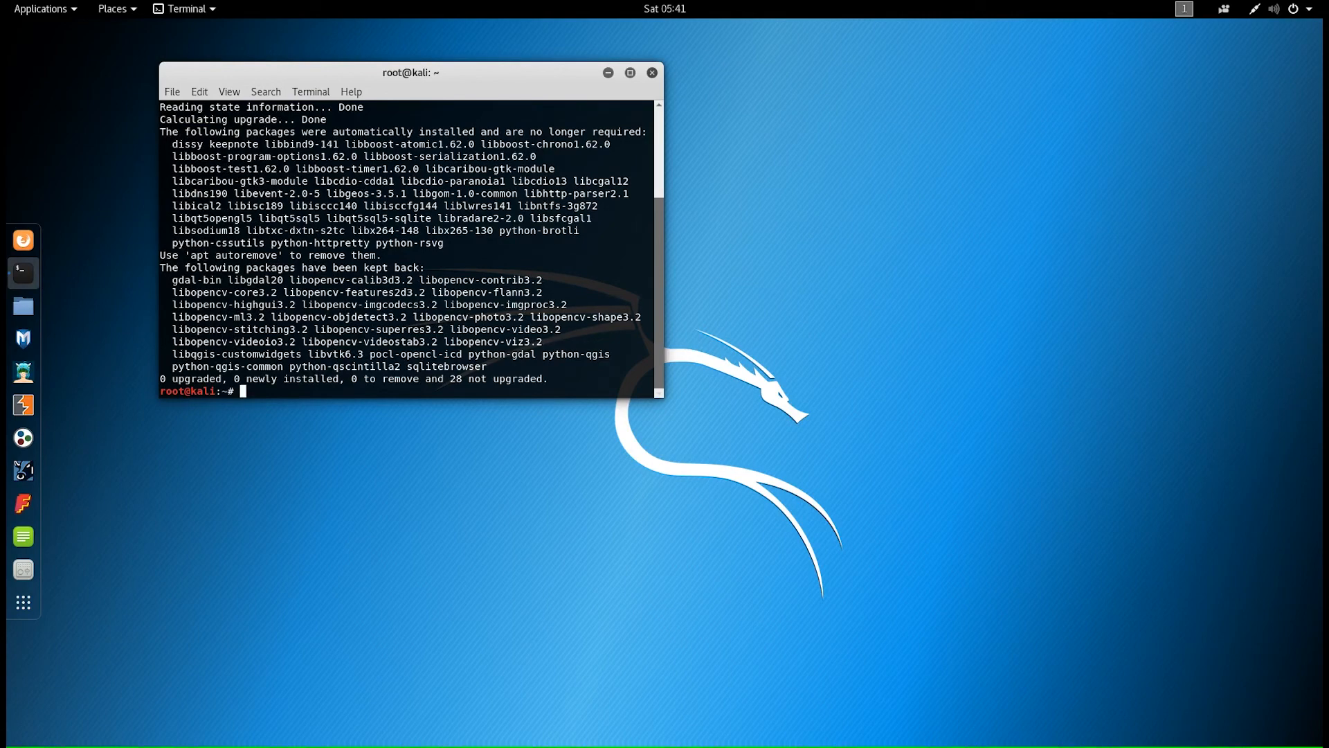
# - Run apt autoremove and confirm removing the 39 unneeded packages
pyautogui.write('apt autoremove')
pyautogui.press('Return')
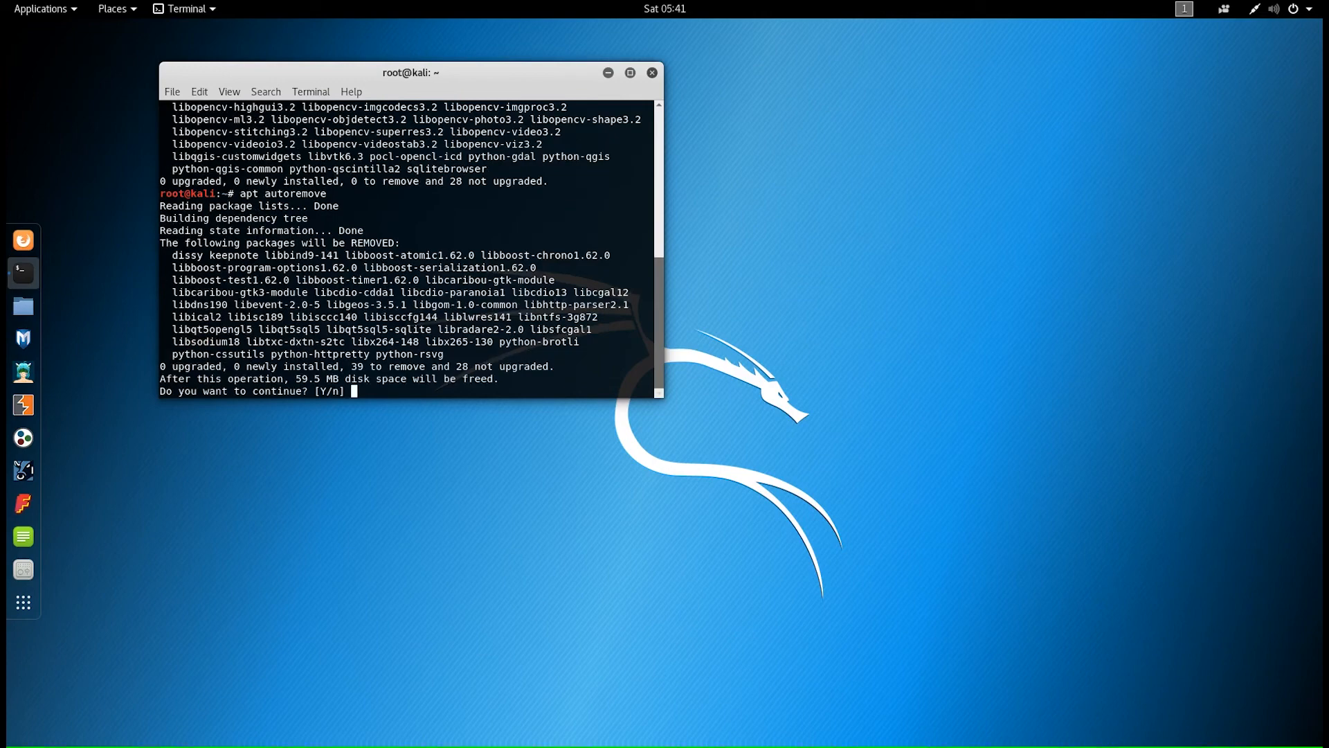
pyautogui.write('y')
pyautogui.press('Return')
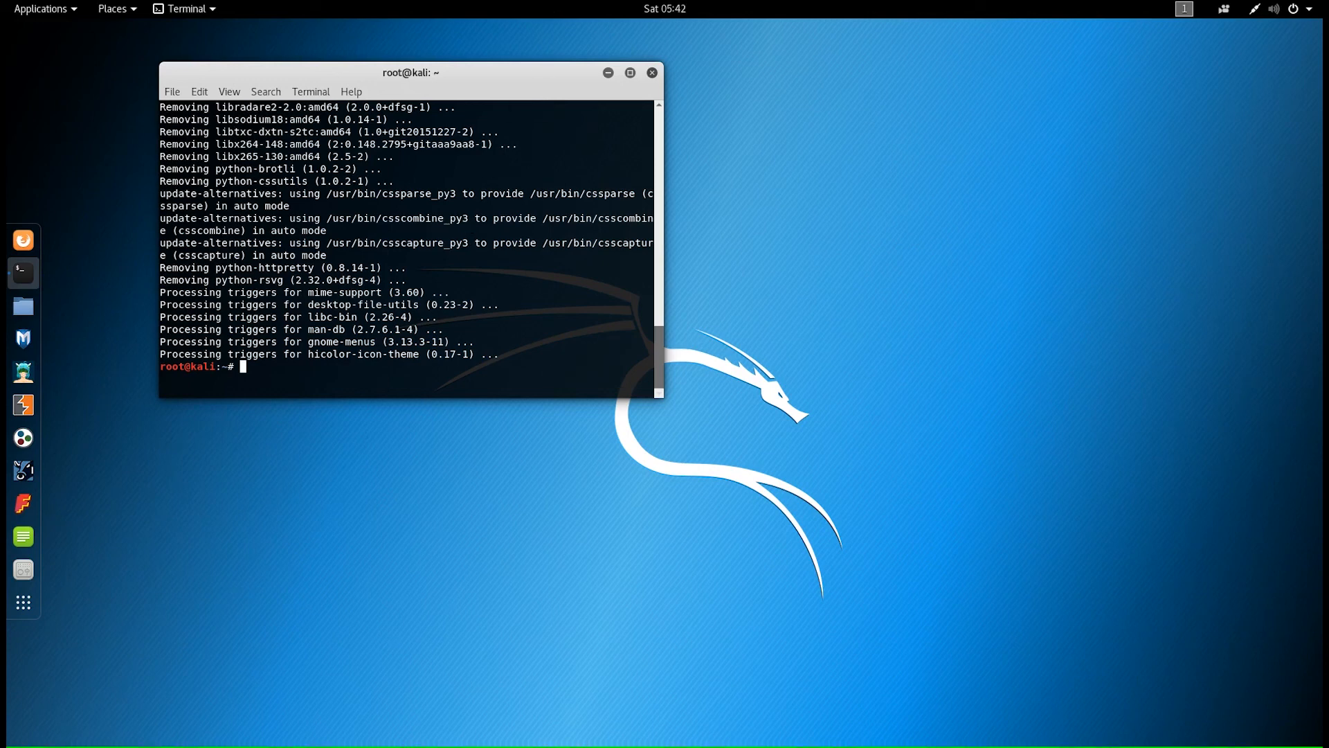
# - Exit full screen, move and enlarge the VM window, and close Kali's terminal
pyautogui.hotkey('ctrl', 'f')
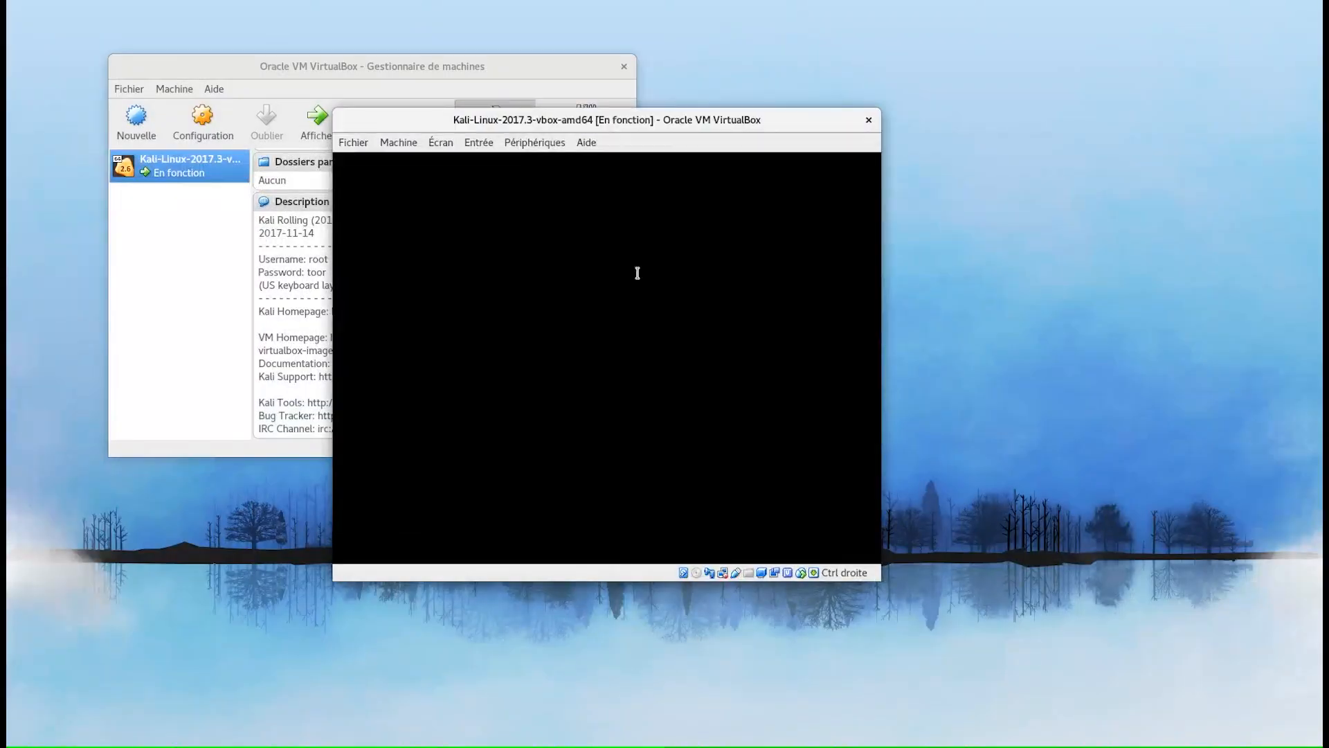
pyautogui.moveTo(694, 127); pyautogui.dragTo(503, 56)
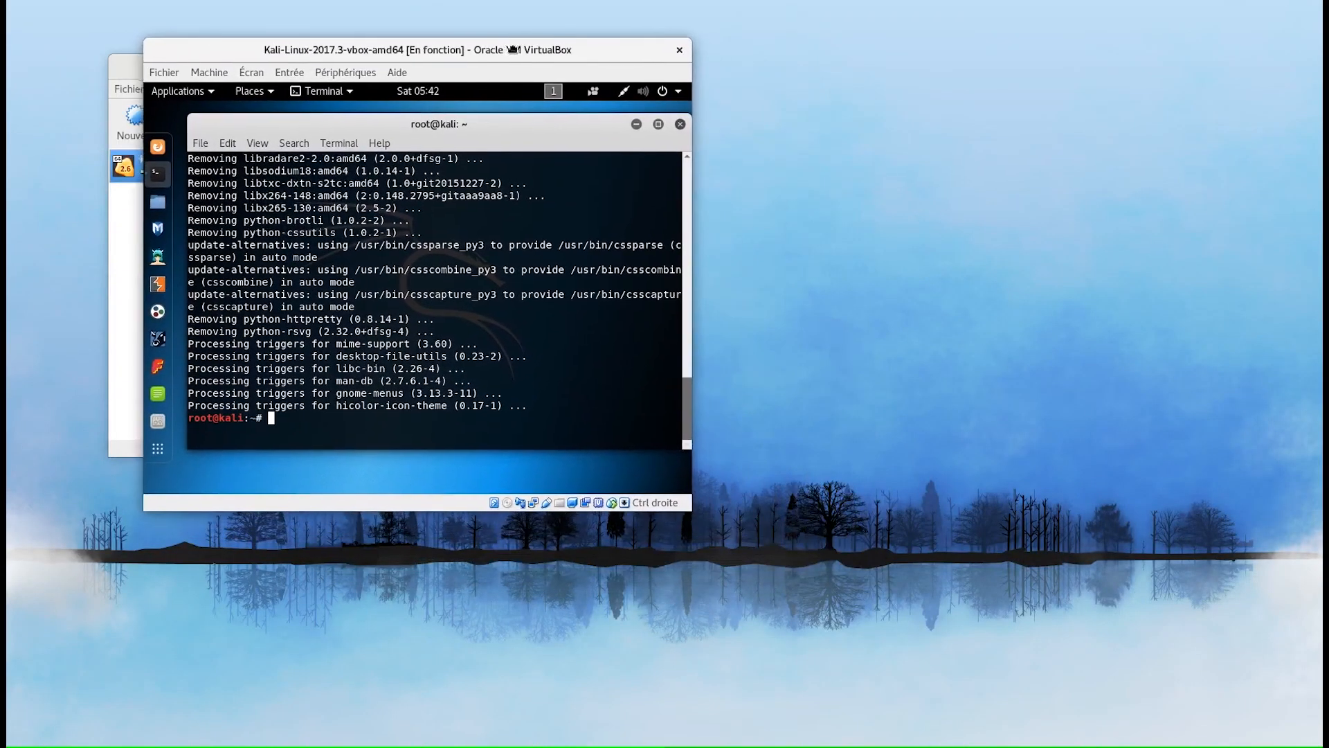
pyautogui.moveTo(691, 510); pyautogui.dragTo(1197, 579)
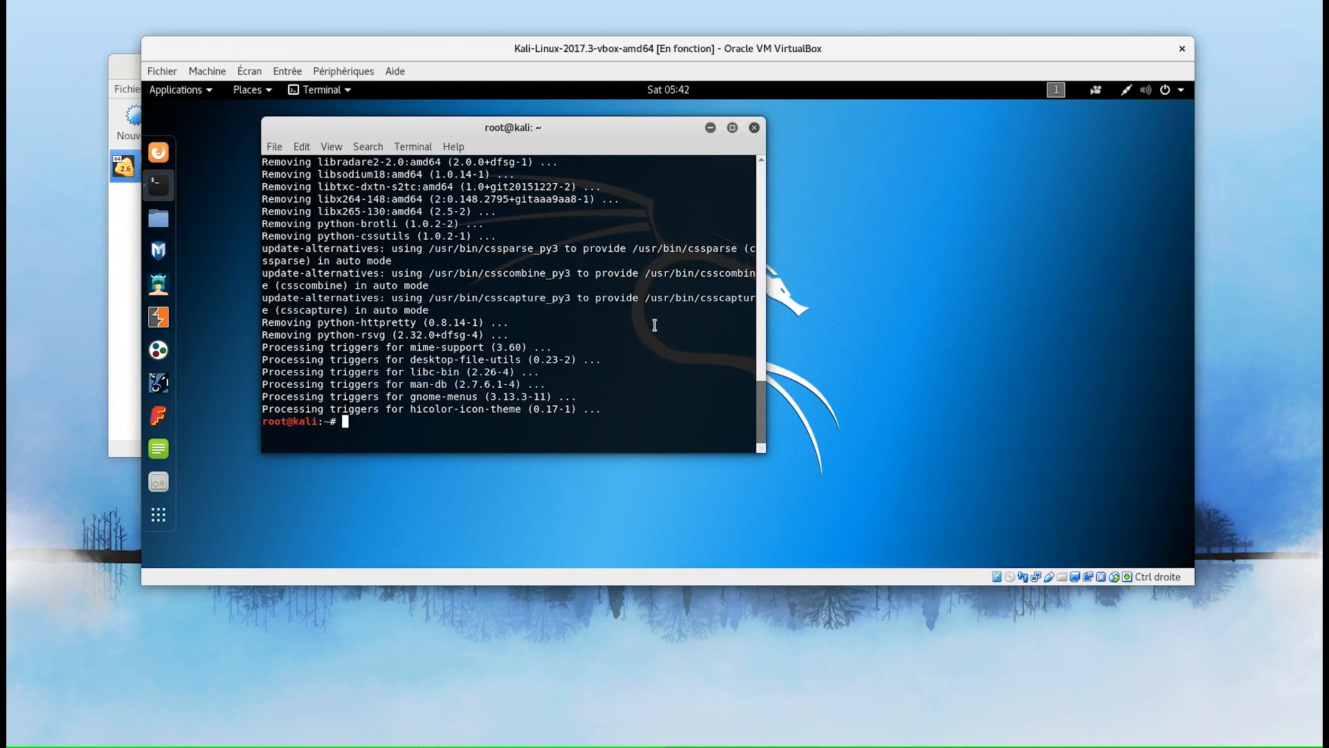
pyautogui.click(753, 128)
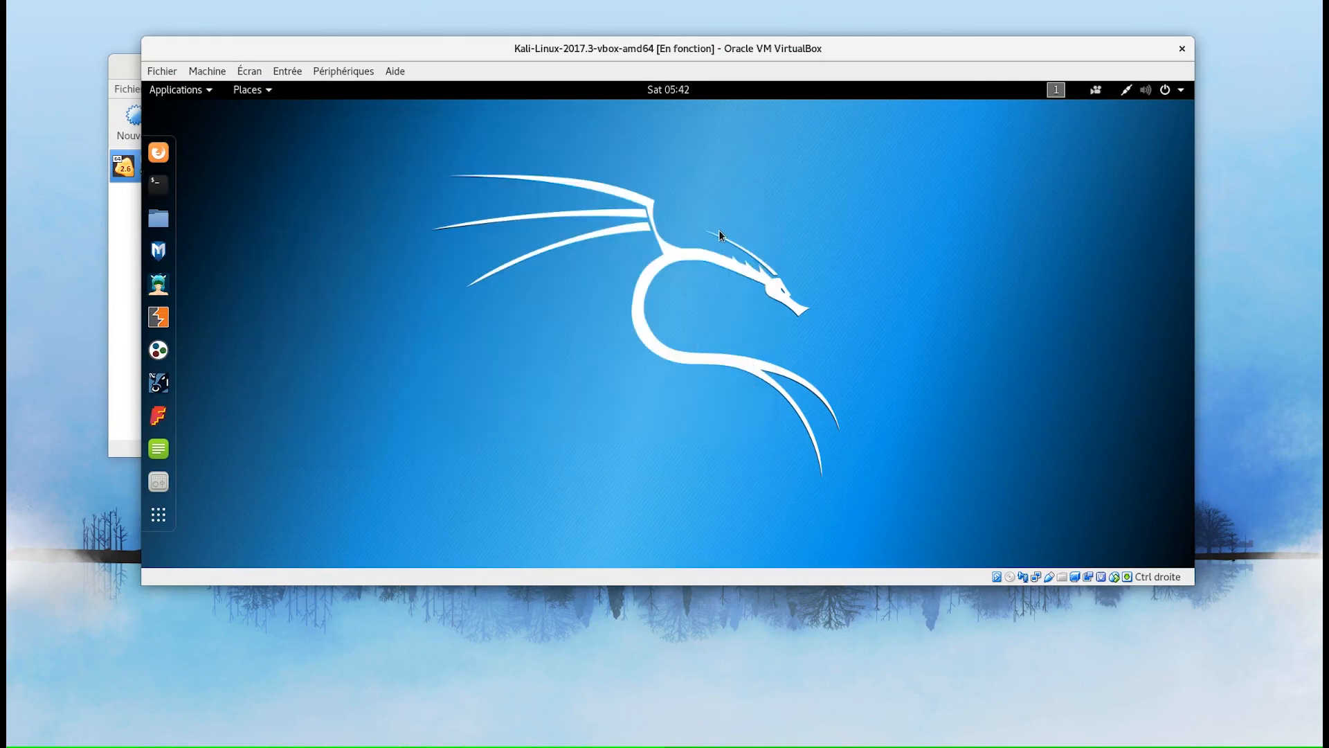